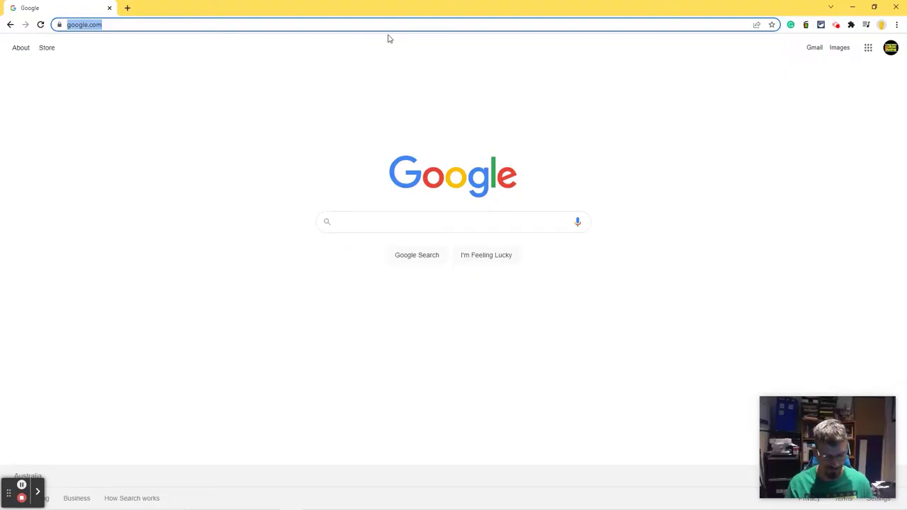
- Go to coinspot.com.au, open the registration form and enter the account email address
type("coinspot")
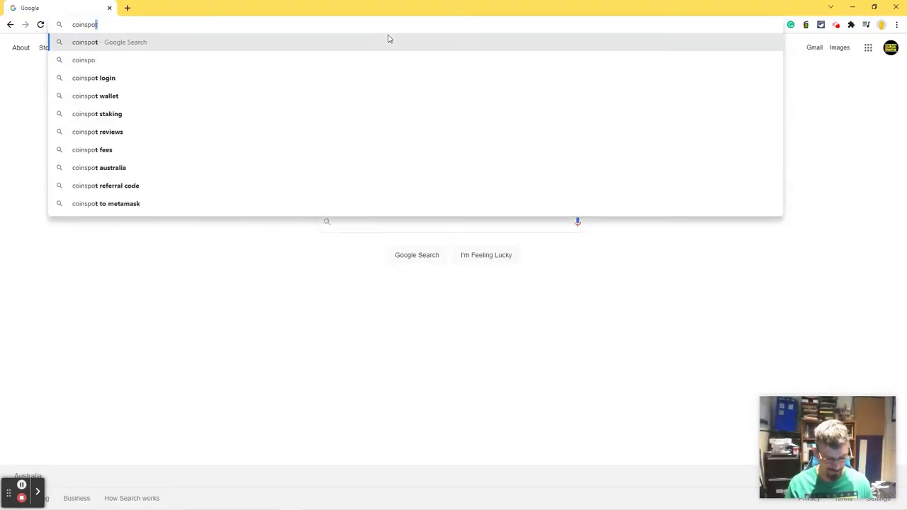
type(".com")
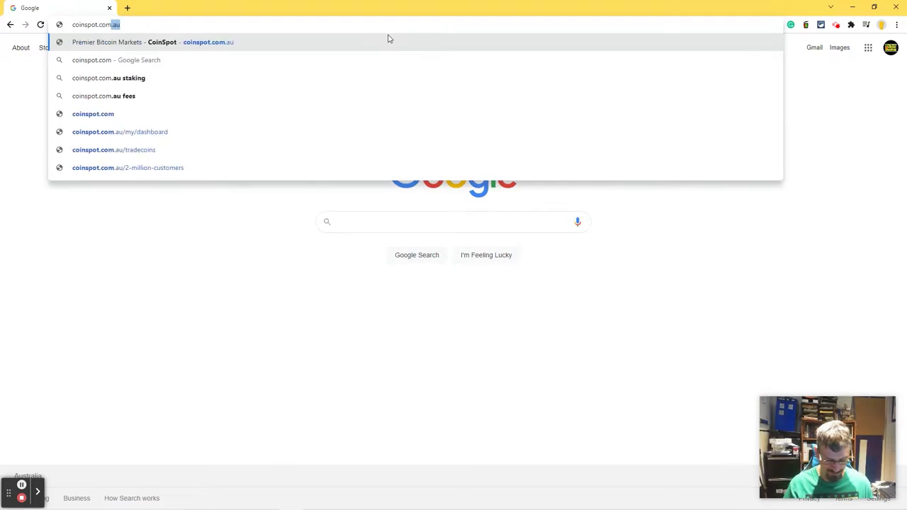
type(".au")
key("Return")
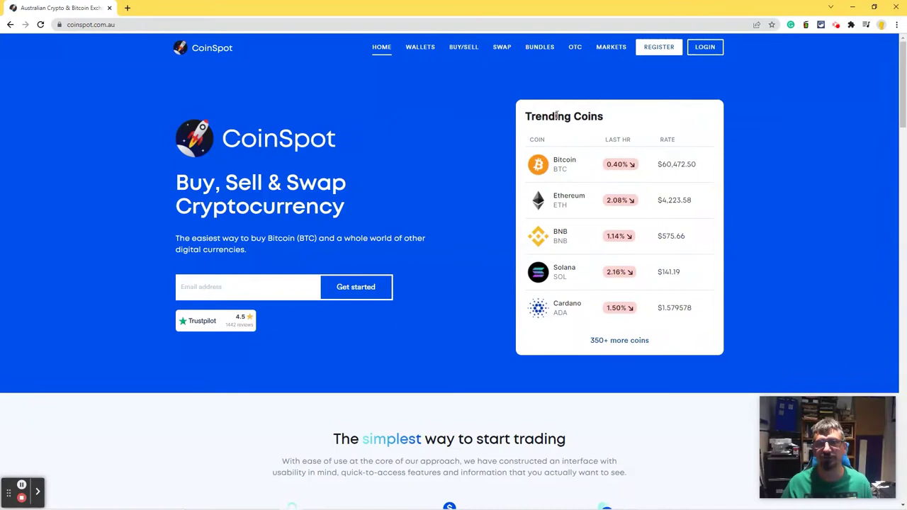
left_click(661, 48)
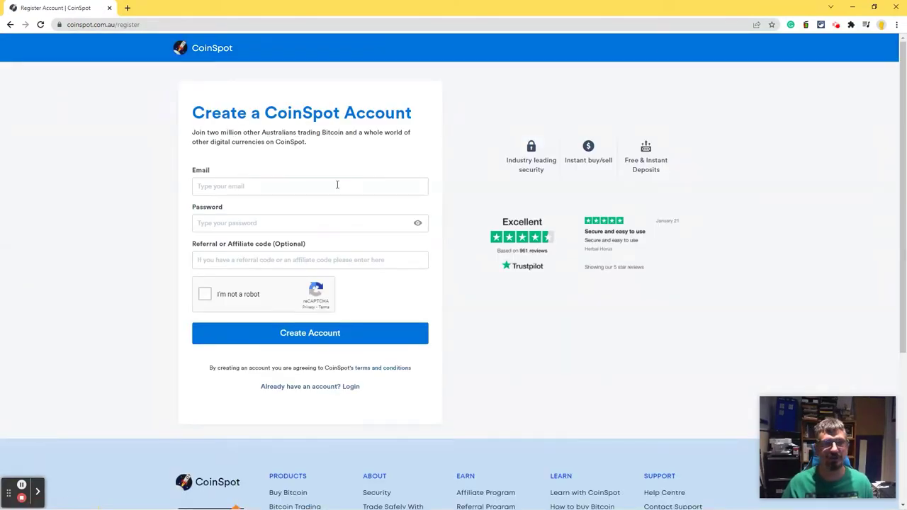
left_click(336, 185)
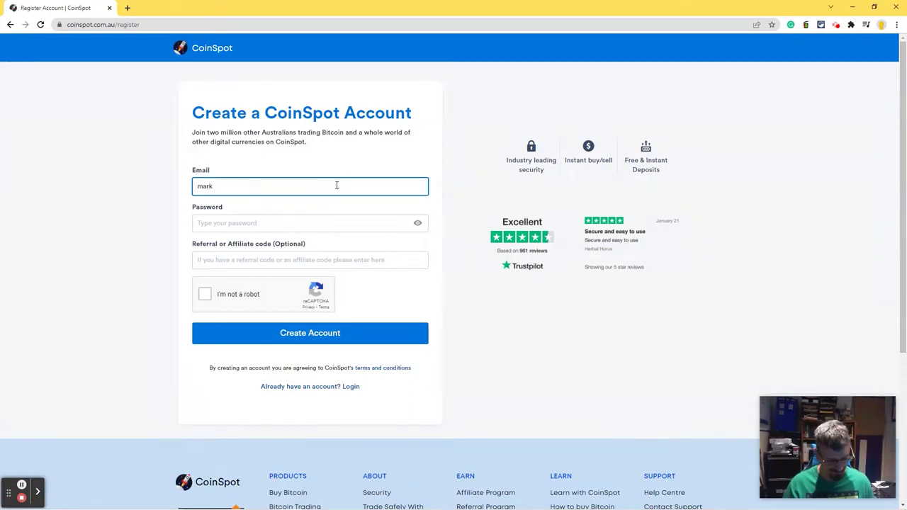
- Enter a password of 10+ characters meeting all four rules and tick the reCAPTCHA box
left_click(299, 225)
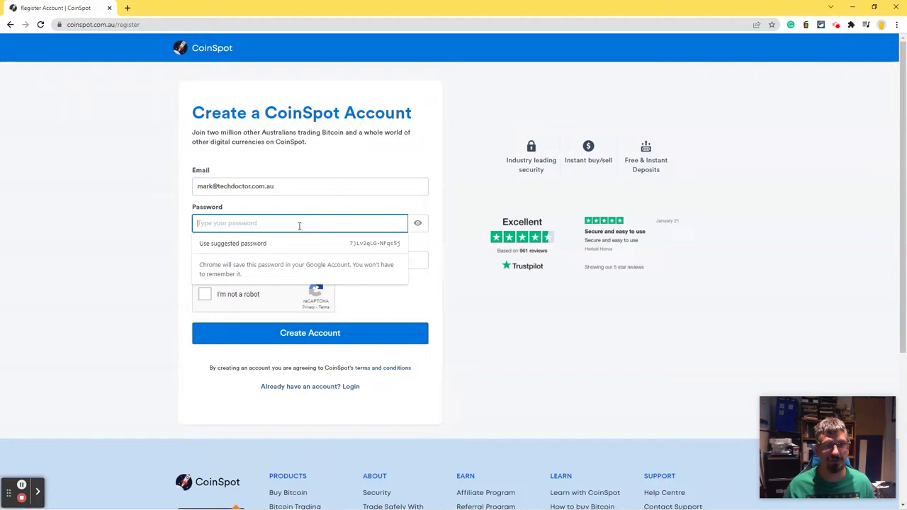
key("ctrl+v")
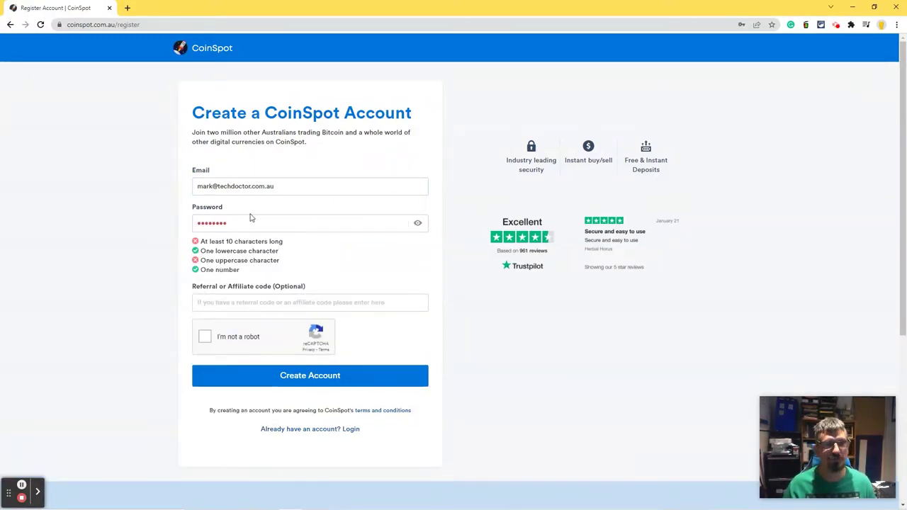
left_click(276, 226)
left_click_drag(277, 226, 174, 224)
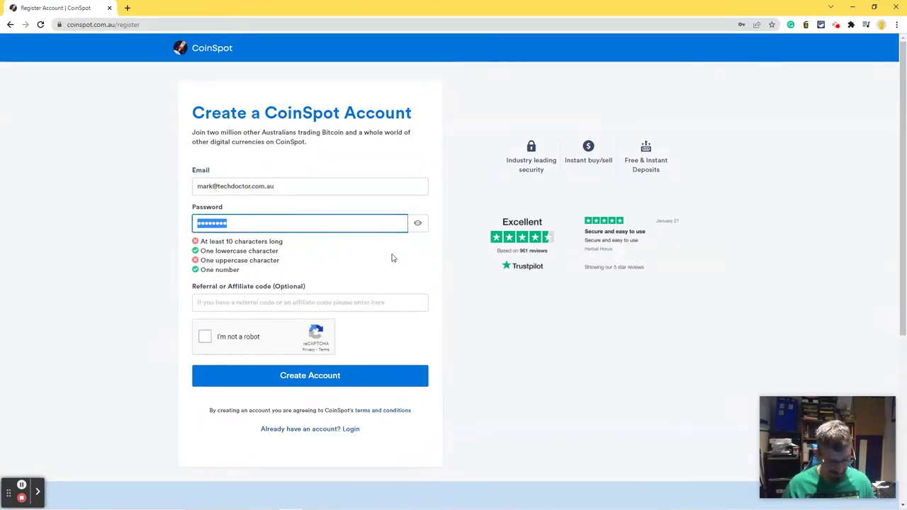
type("•••••••")
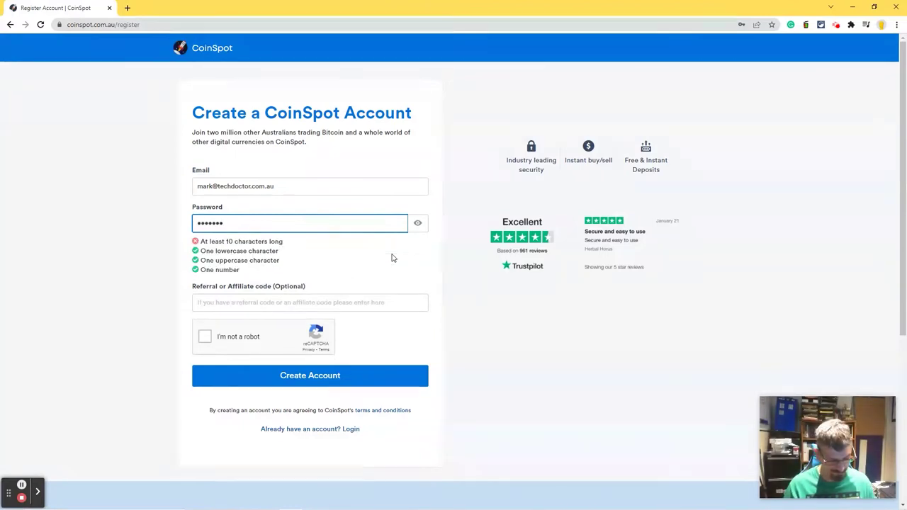
key("ctrl+a")
key("BackSpace")
type("•••••••••••")
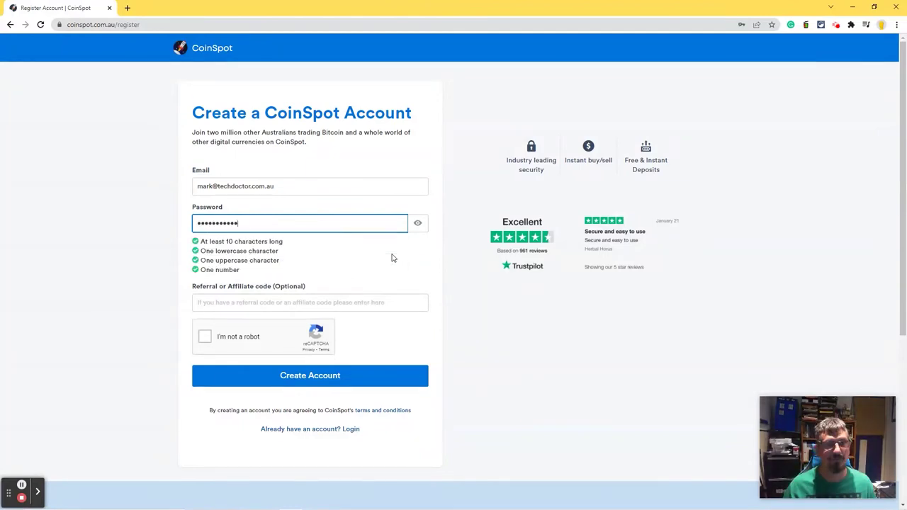
left_click(205, 342)
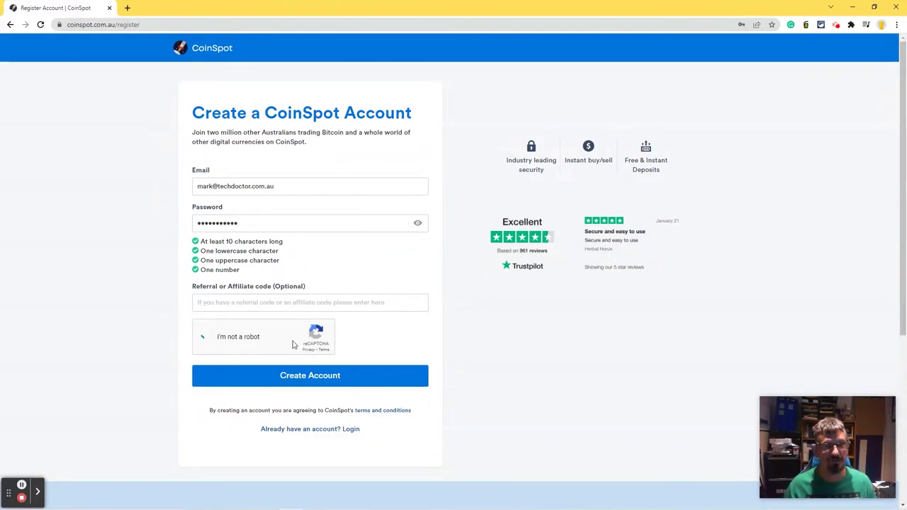
- Create the account, let Chrome save the password, and start Complete Verification
left_click(310, 378)
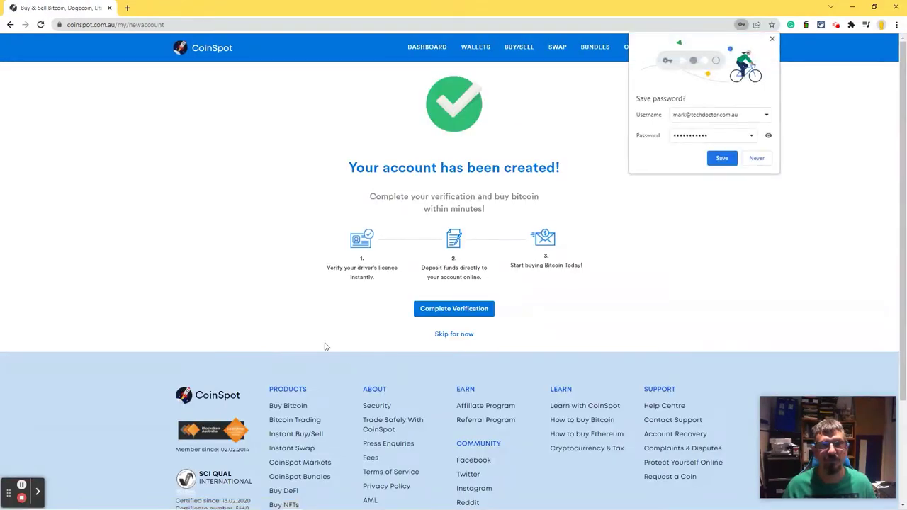
left_click(722, 159)
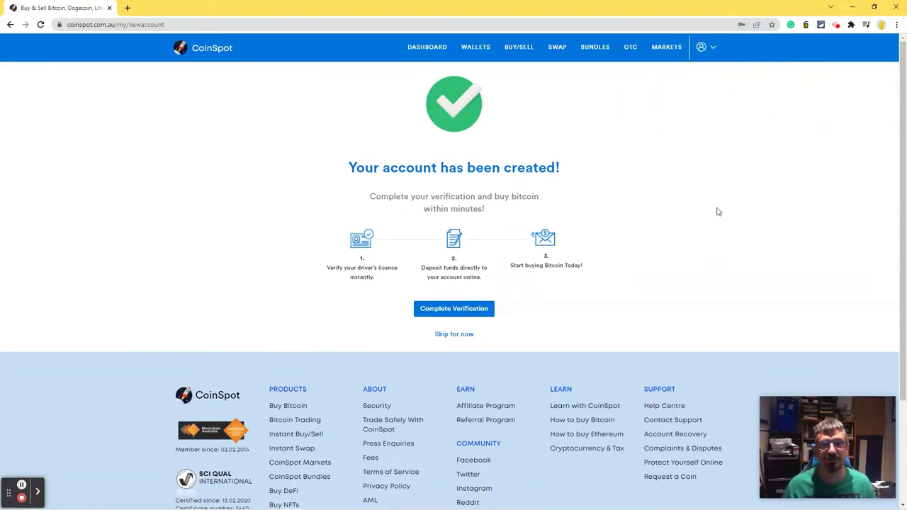
left_click(454, 309)
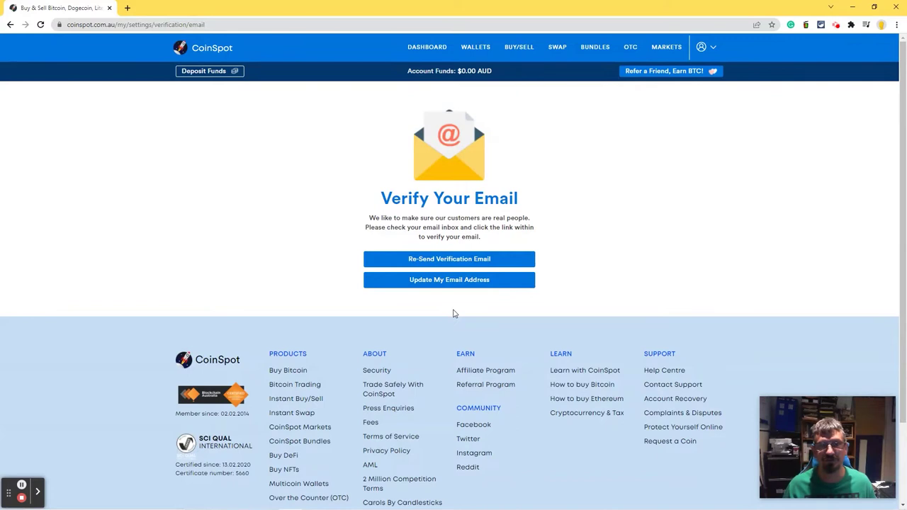
- Confirm the email address from the CoinSpot welcome message in Gmail
left_click(128, 8)
type("gmail.com")
key("Return")
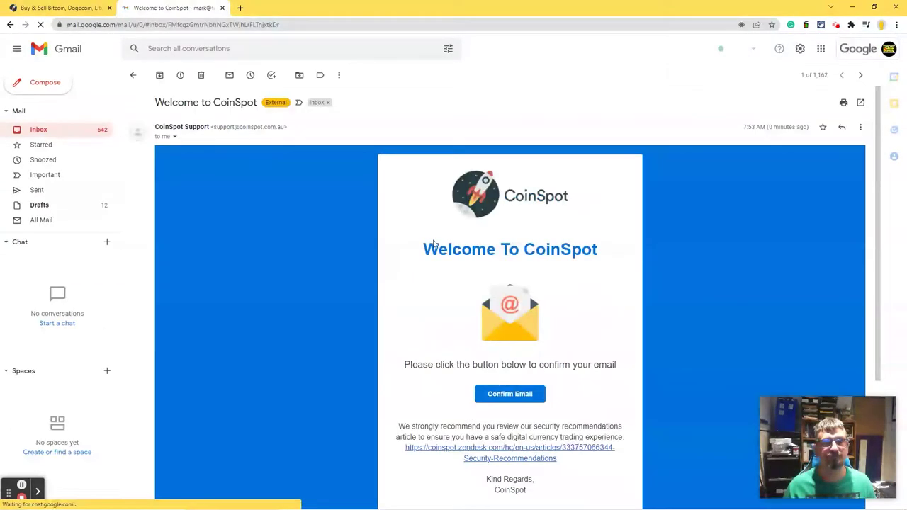
left_click(510, 393)
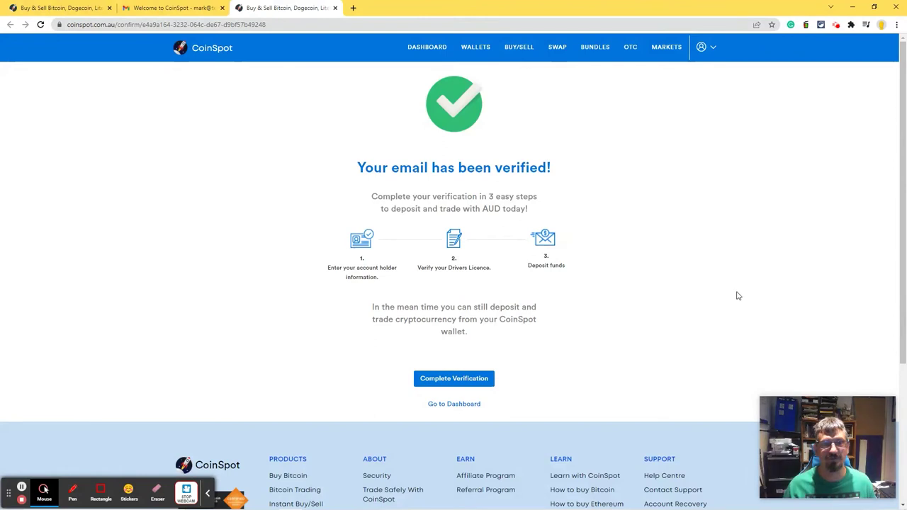
- In the verification form, enter the first and last name and declare no middle name
left_click(460, 381)
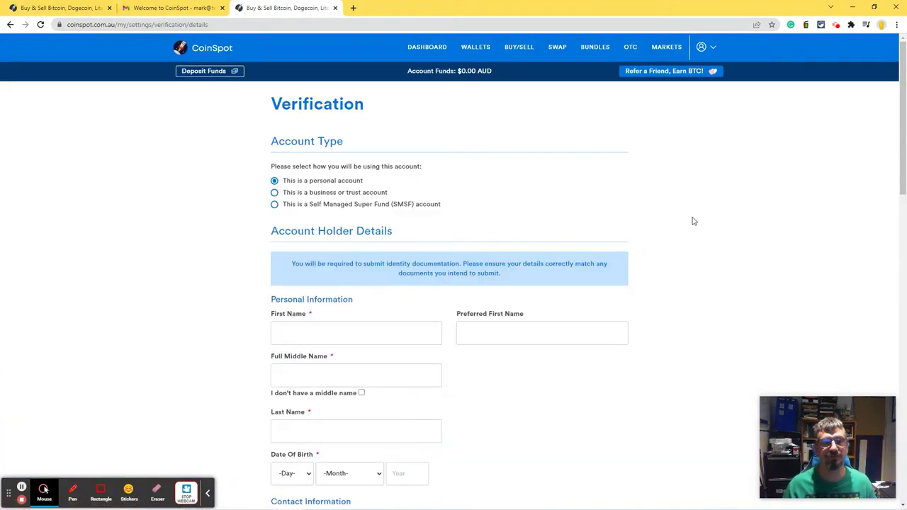
left_click(330, 333)
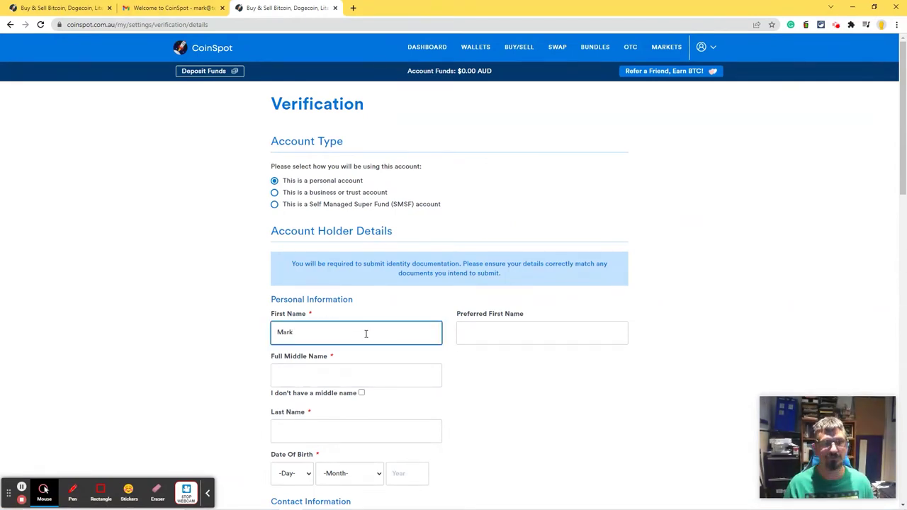
key("Tab")
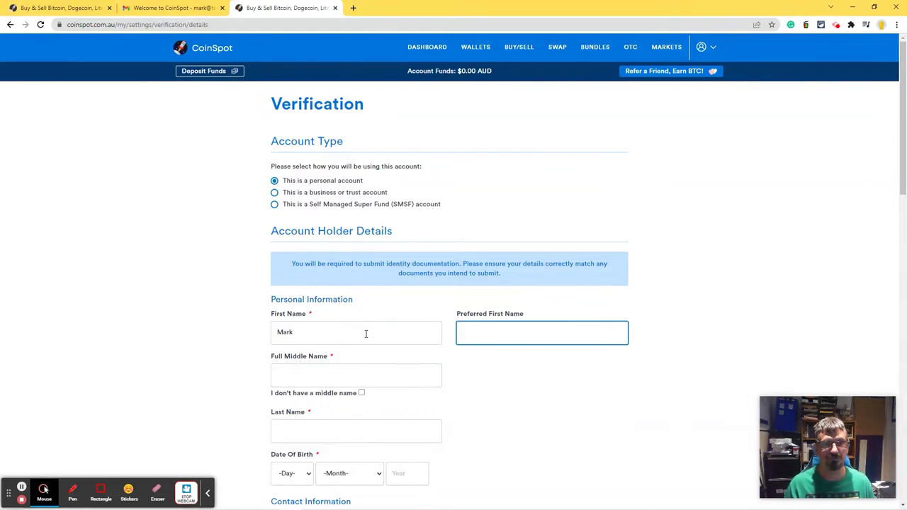
key("Tab")
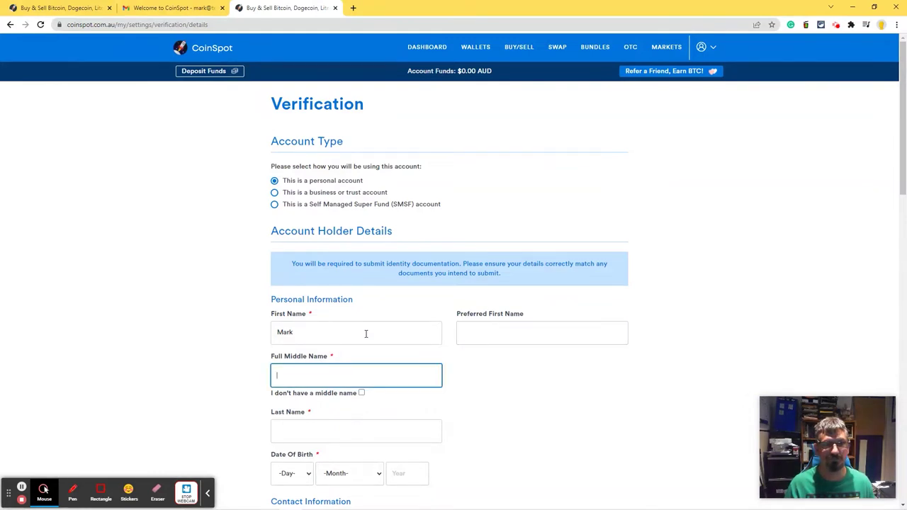
left_click(361, 394)
left_click(340, 433)
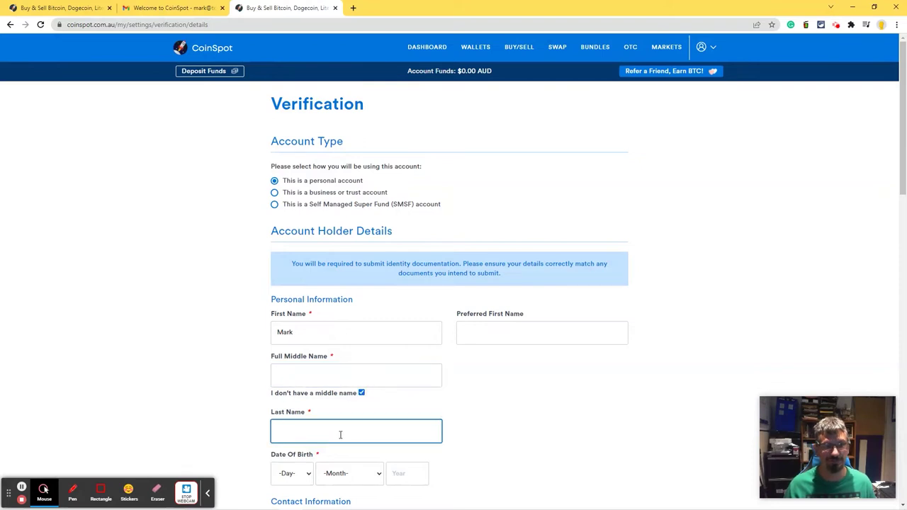
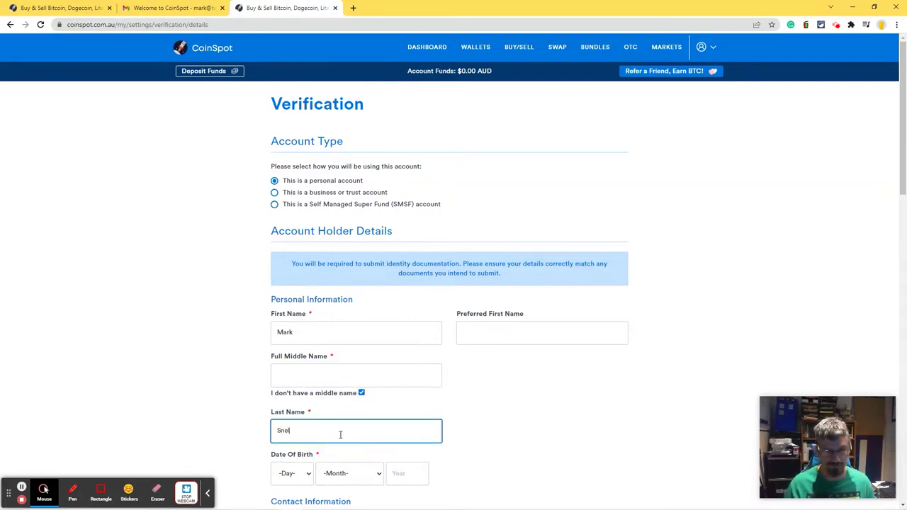
- Upload the driver's licence photo under Document Verification
scroll(581, 338, "down", 2)
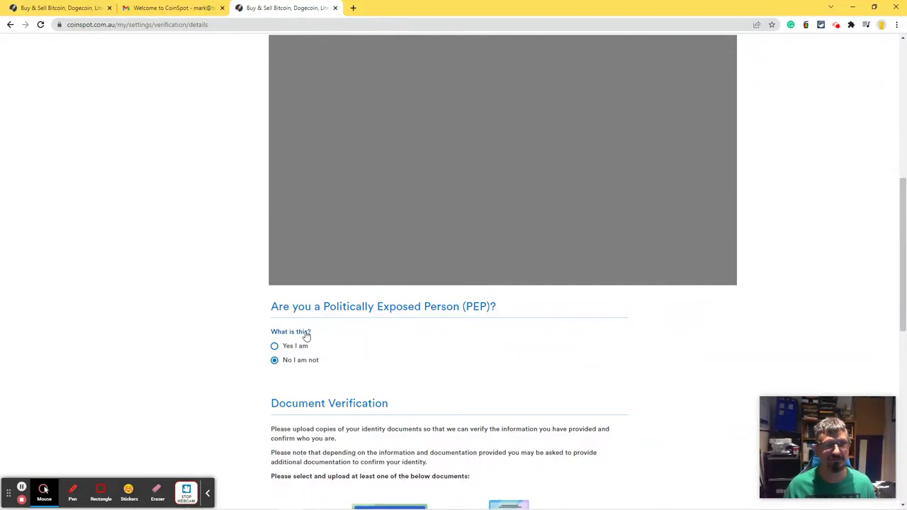
scroll(401, 363, "down", 2)
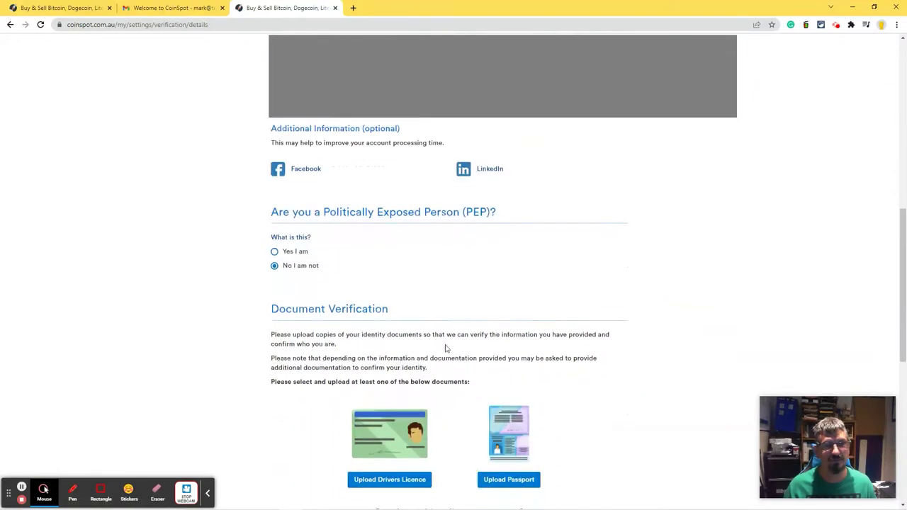
scroll(531, 319, "down", 1)
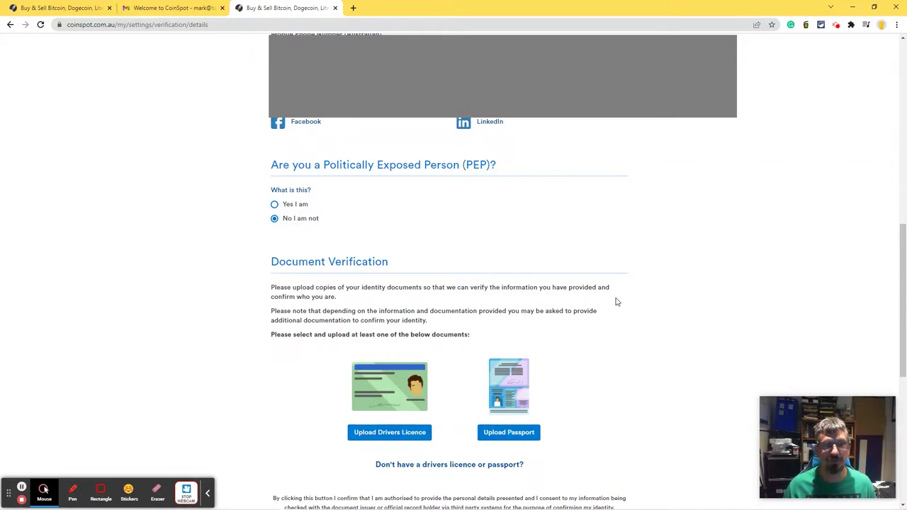
scroll(615, 302, "down", 1)
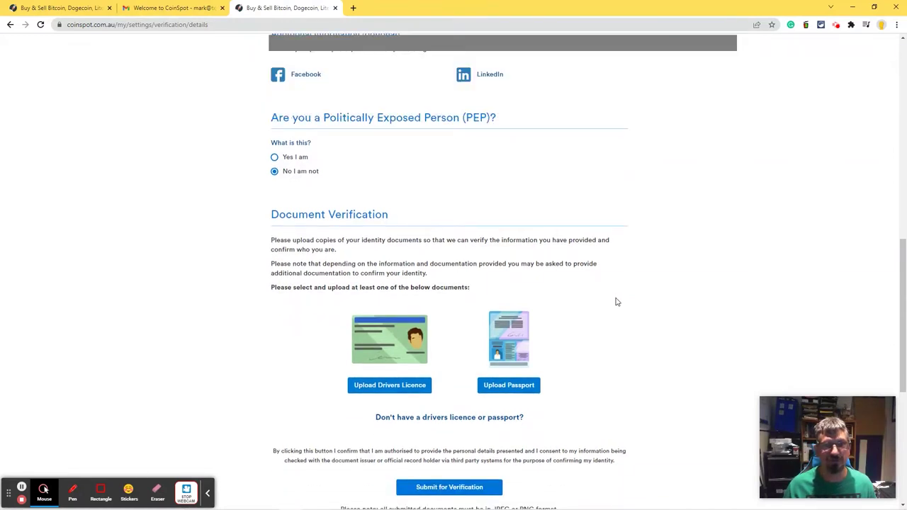
left_click(405, 386)
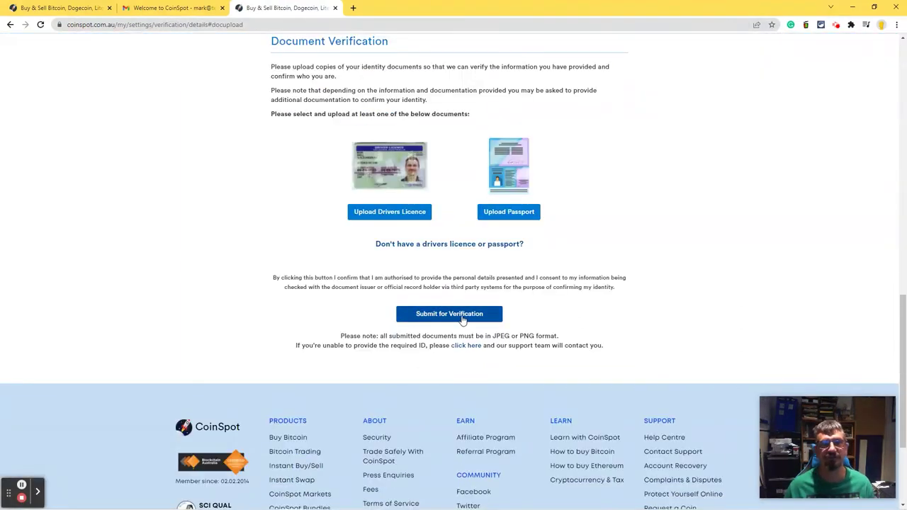
- Submit the documents for verification and verify the phone with the six-digit SMS code
left_click(462, 316)
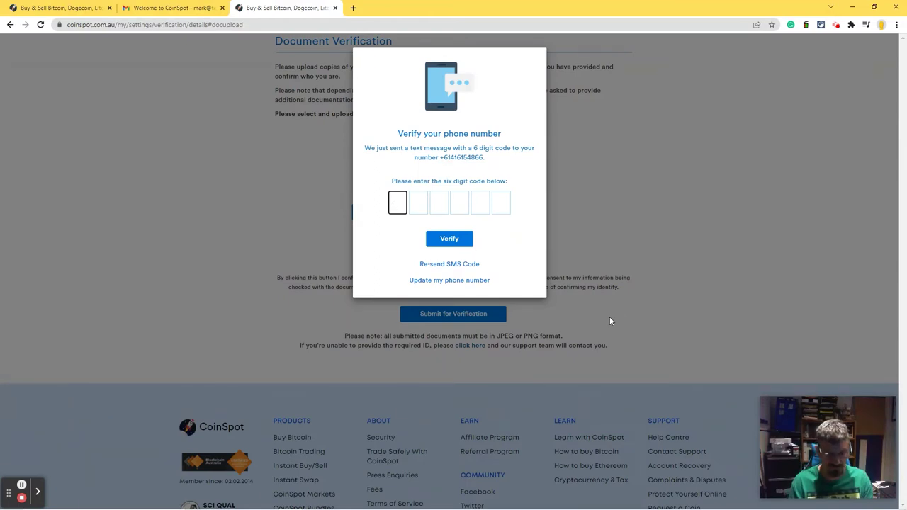
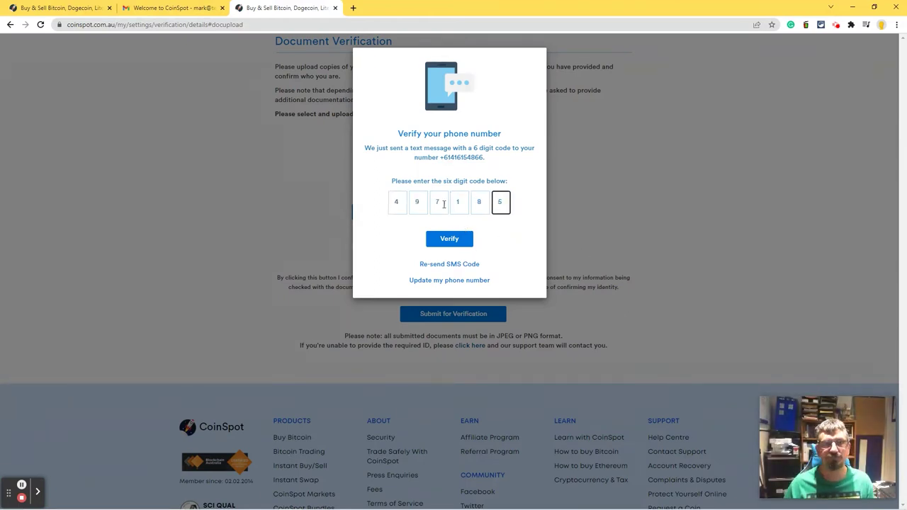
left_click(457, 202)
key("BackSpace")
key("BackSpace")
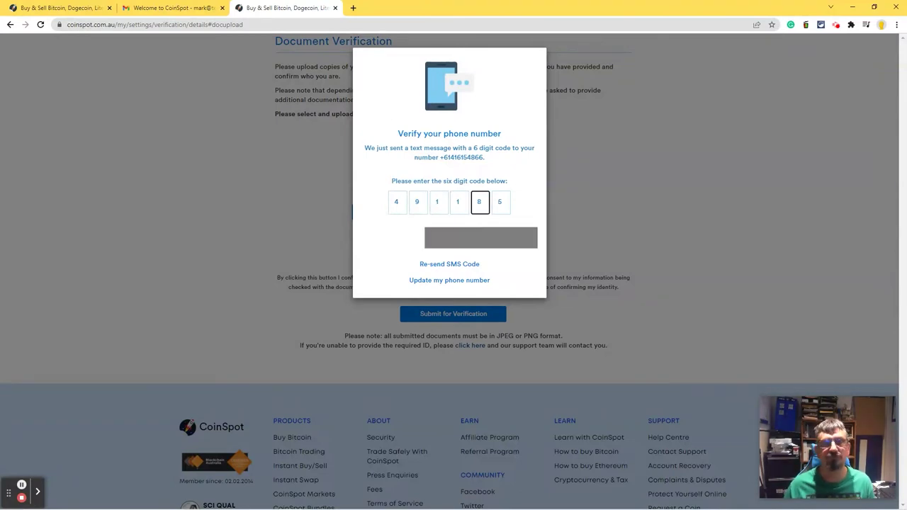
key("Delete")
key("Delete")
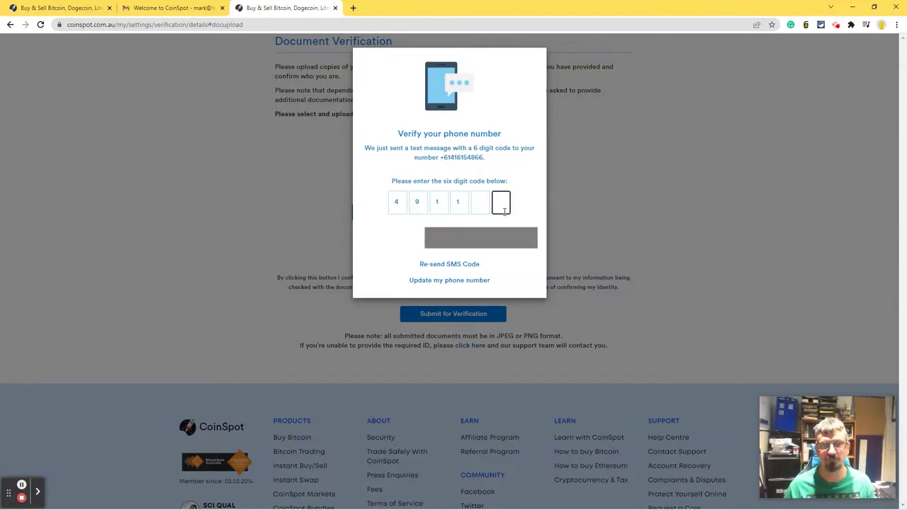
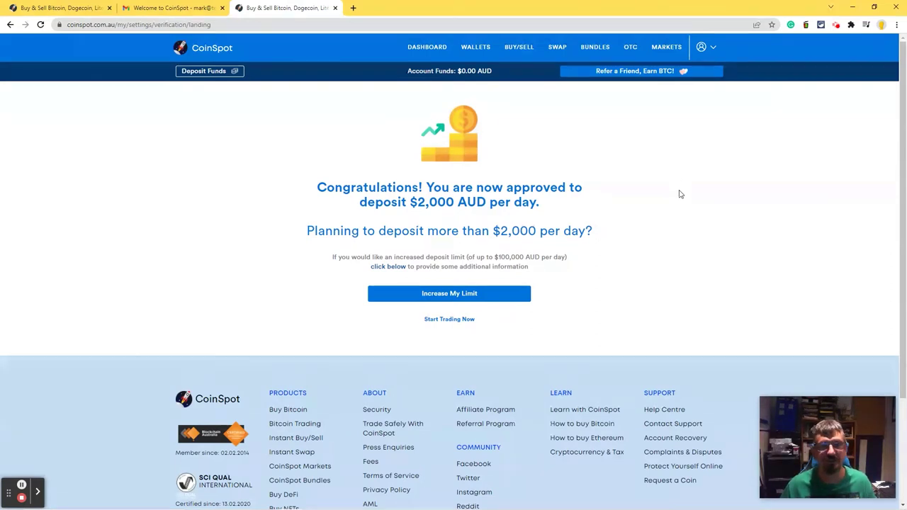
- Go from Start Trading Now to the Deposit Funds page
left_click(455, 324)
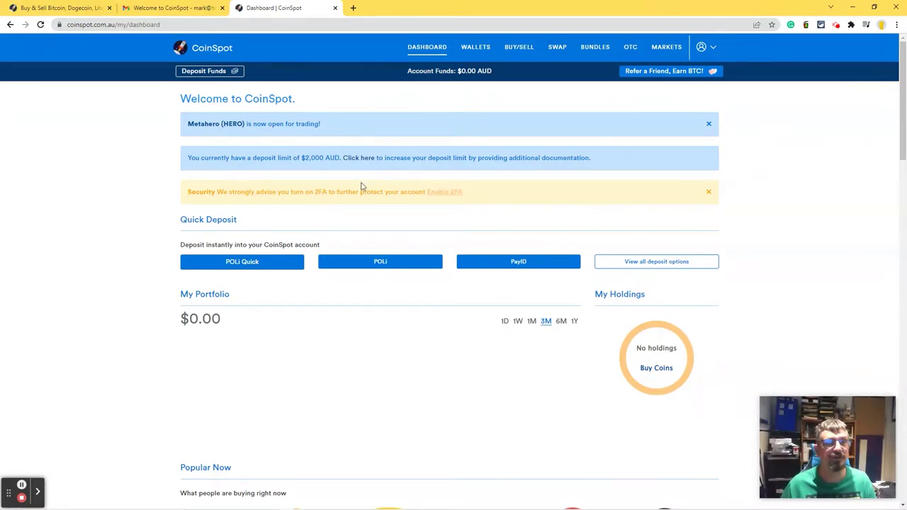
left_click(210, 73)
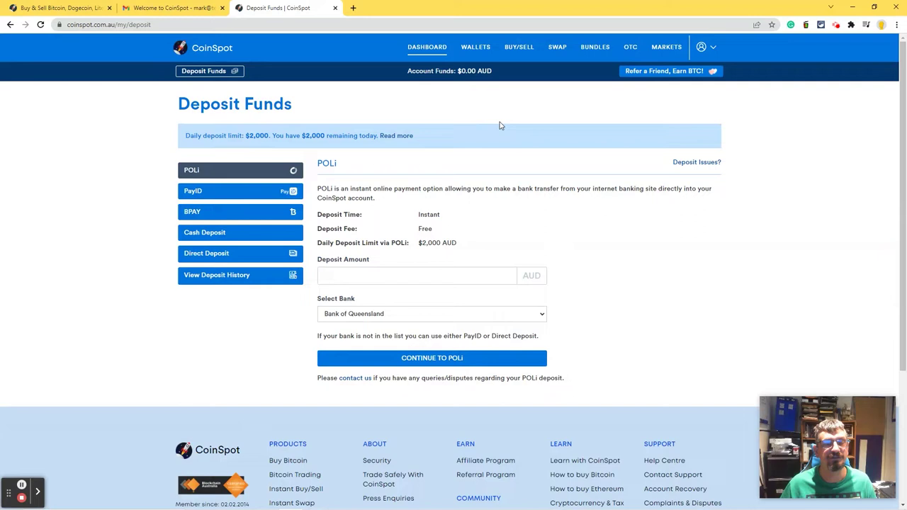
- Choose PayID as the deposit method and enable PayID for the account
left_click(240, 192)
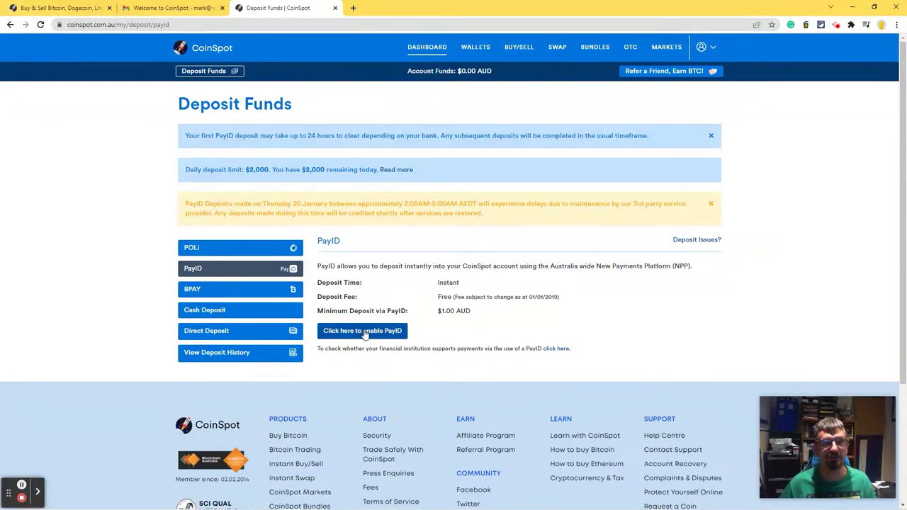
left_click(365, 333)
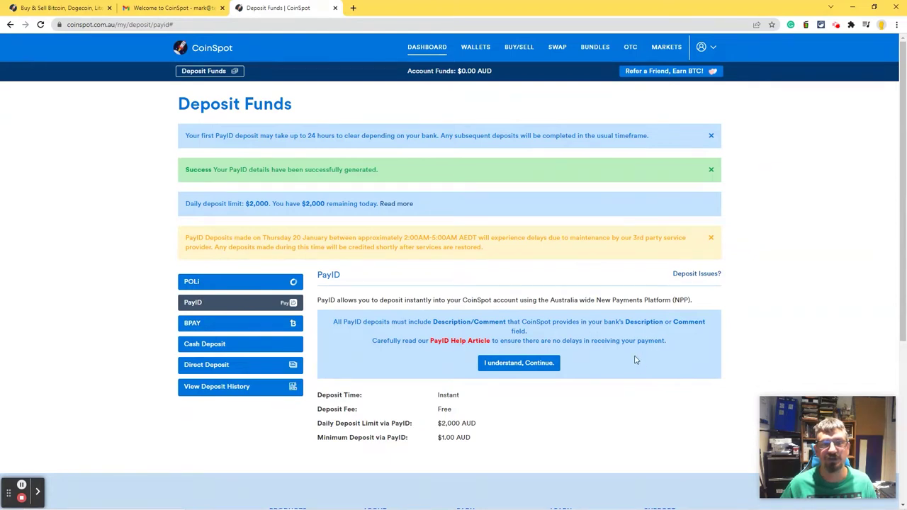
- Acknowledge the PayID notice to show the PayID address and description for the transfer
left_click(524, 365)
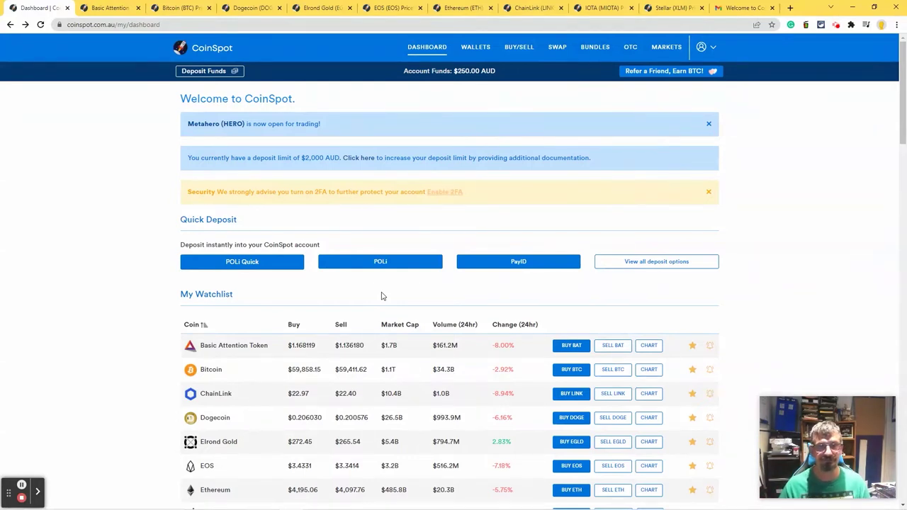
- Scroll through the dashboard's nine-coin watchlist and the $250.00 portfolio
scroll(785, 271, "down", 2)
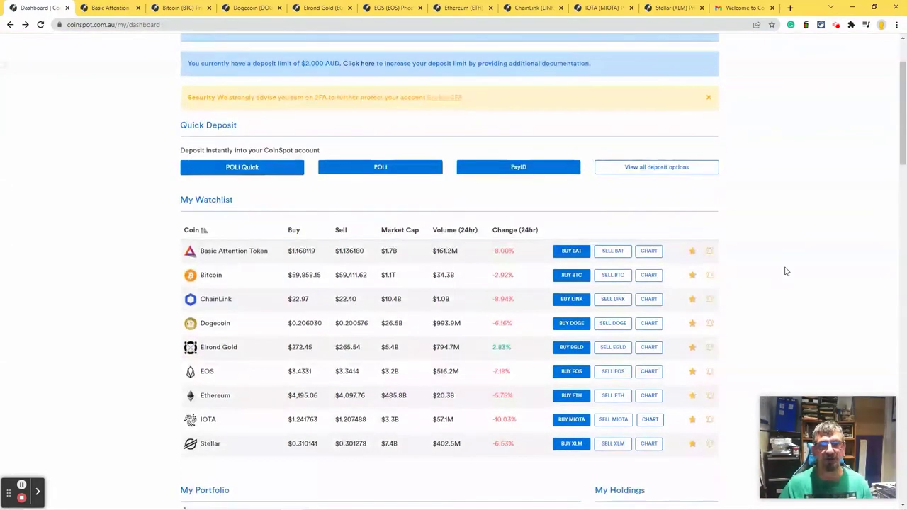
scroll(785, 271, "down", 1)
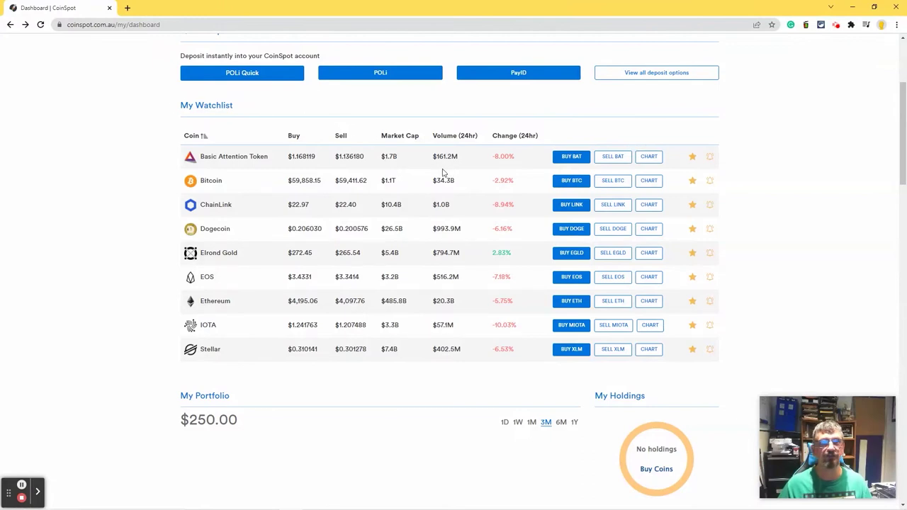
scroll(421, 155, "up", 3)
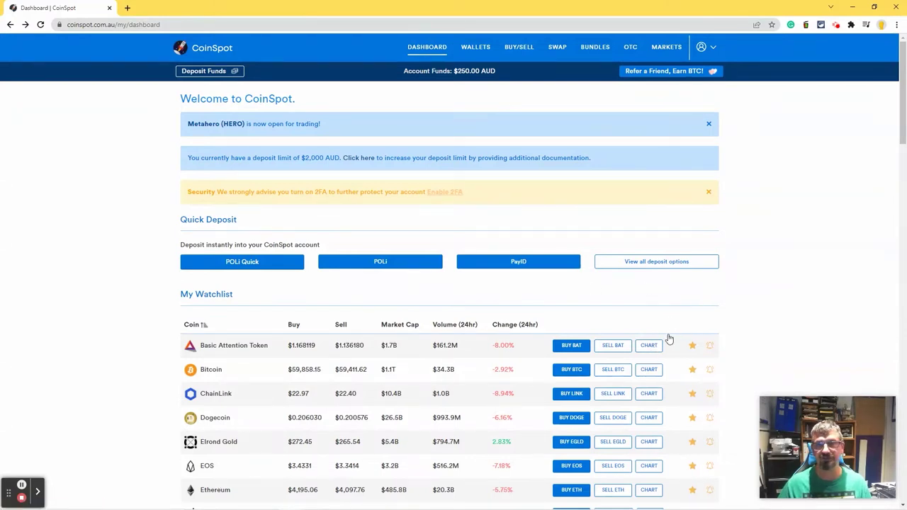
middle_click(650, 347)
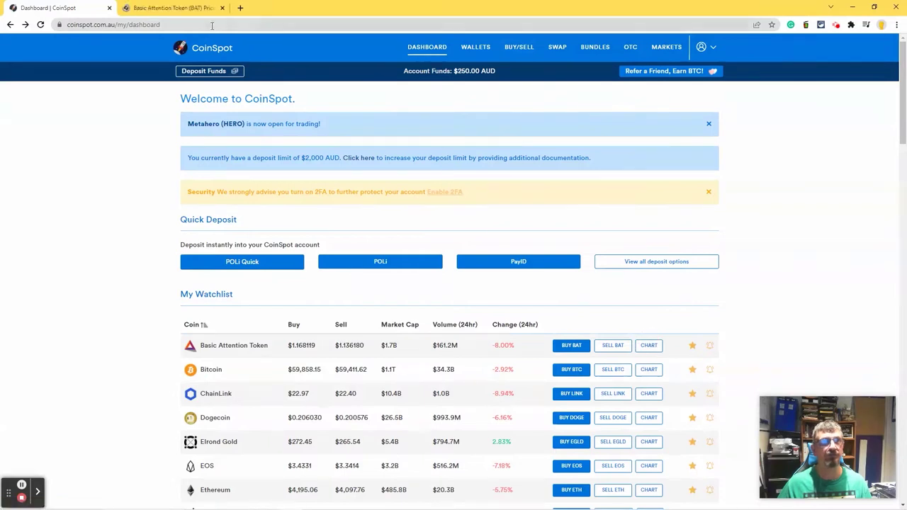
left_click(173, 8)
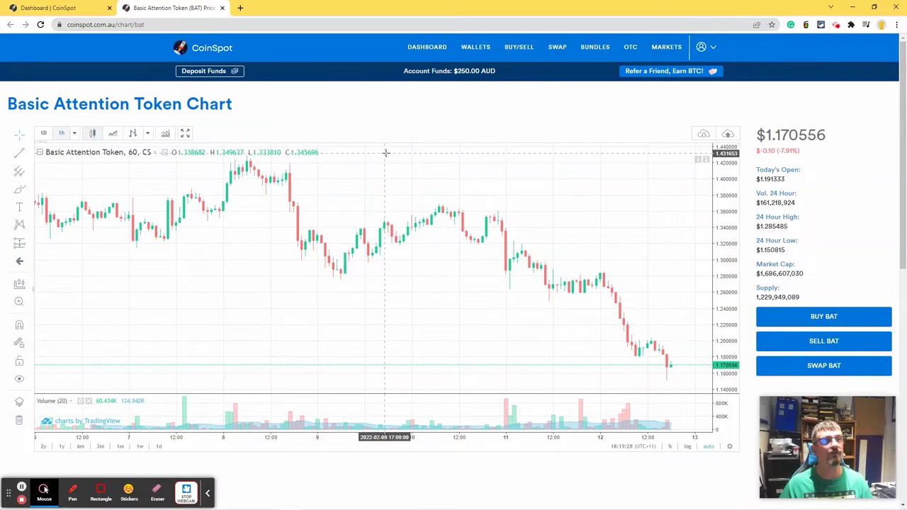
left_click(222, 8)
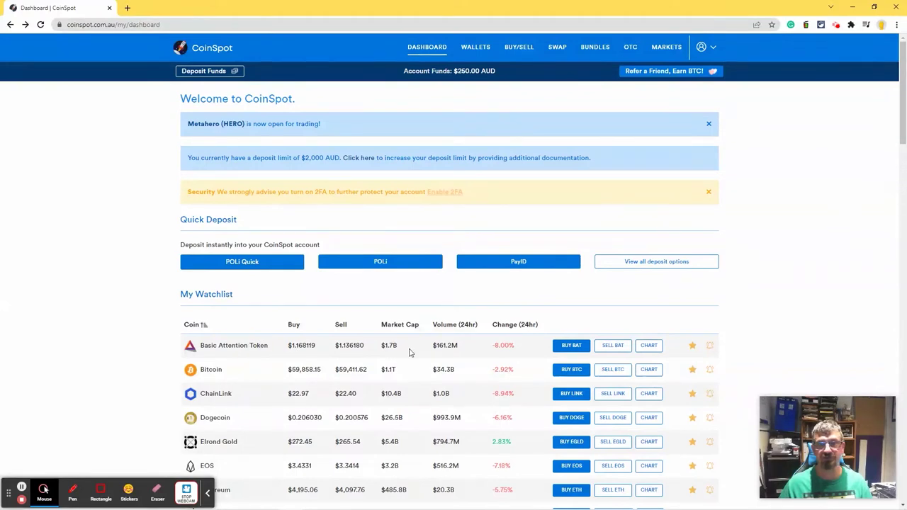
left_click(571, 346)
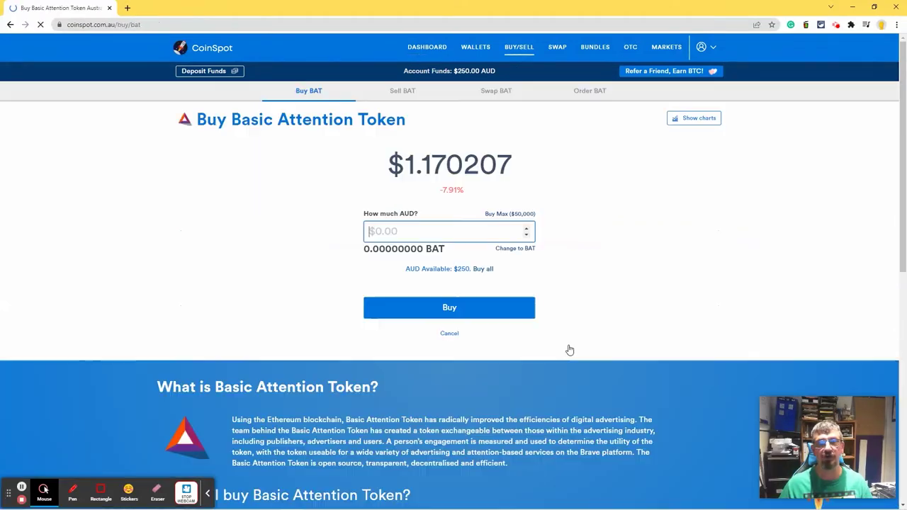
scroll(569, 349, "down", 3)
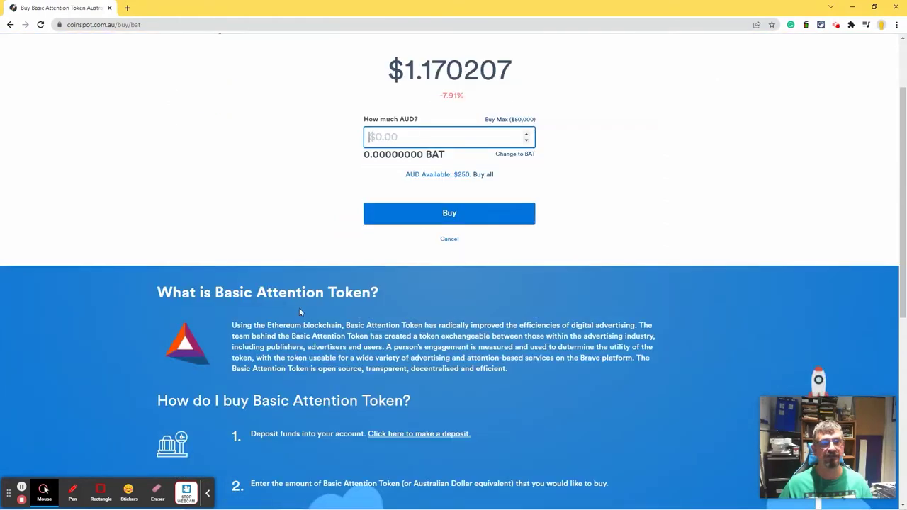
scroll(544, 368, "down", 3)
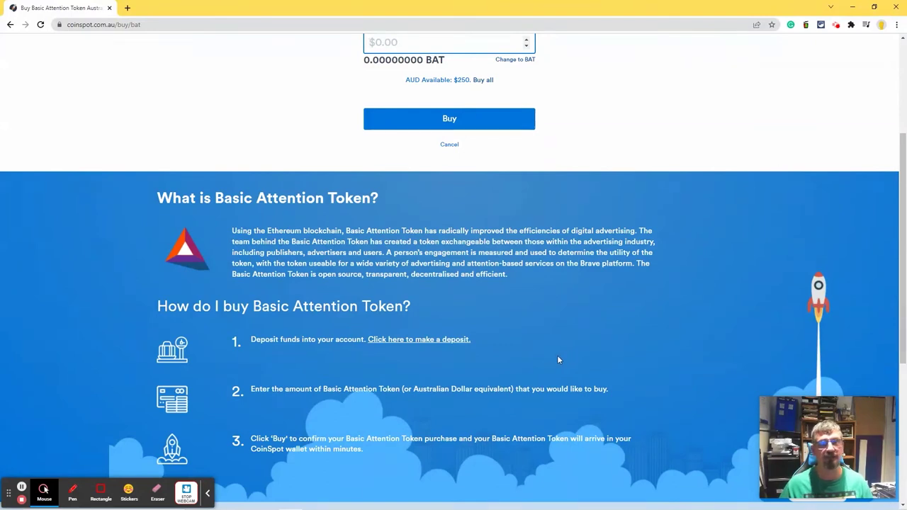
scroll(567, 351, "up", 5)
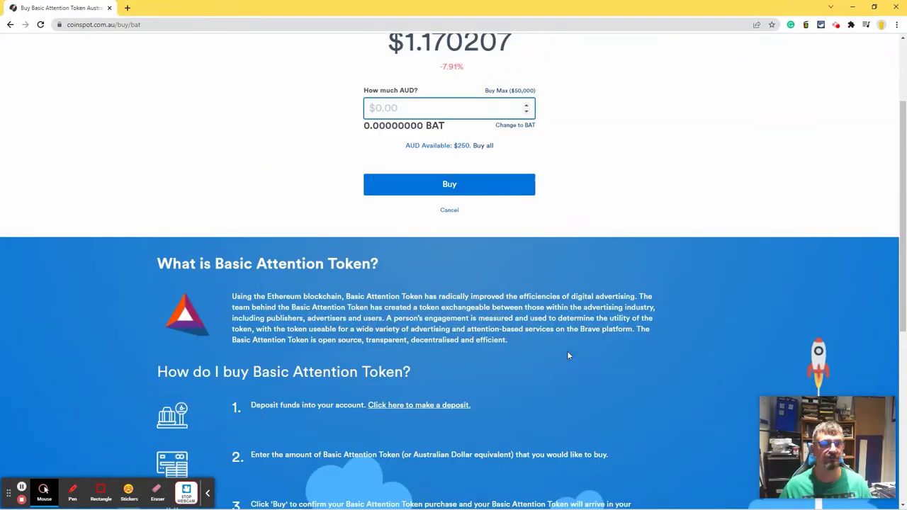
key("alt+Left")
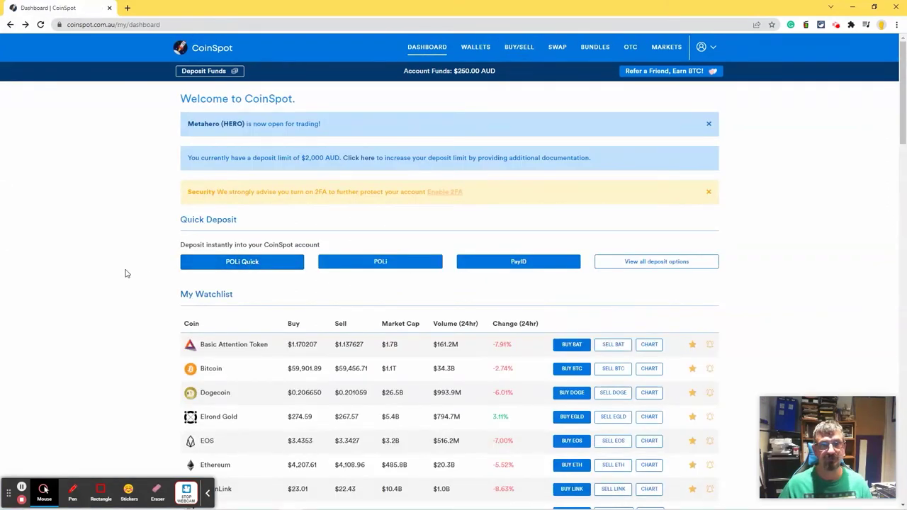
- Sort My Watchlist by Change (24hr) descending, Elrond Gold top at 3.11%, IOTA last
left_click(516, 325)
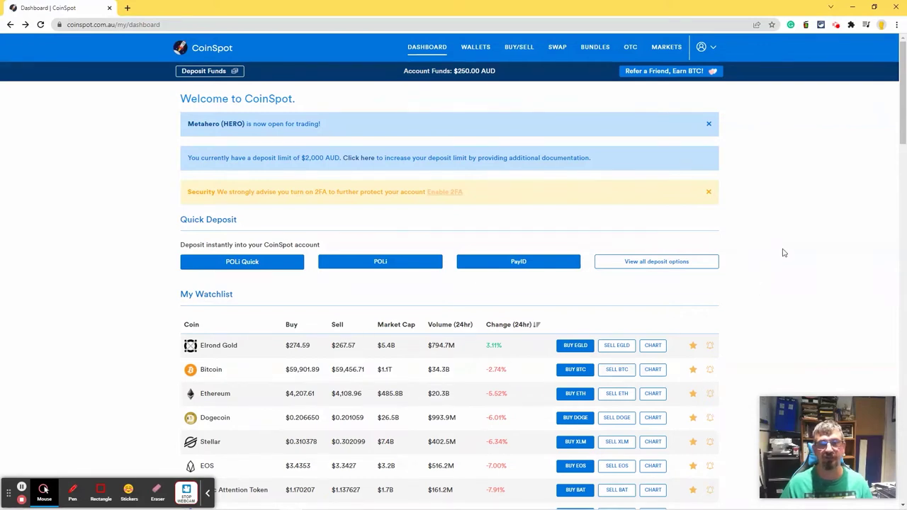
scroll(783, 253, "down", 1)
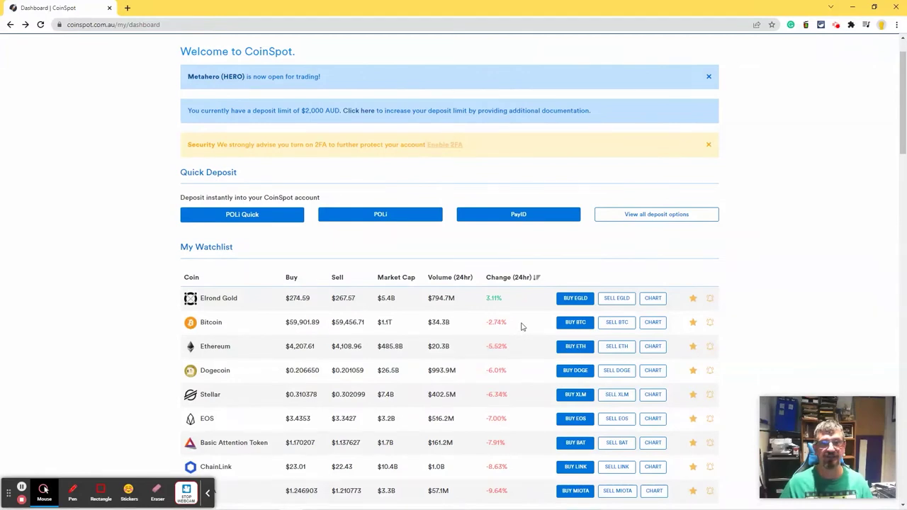
scroll(521, 327, "down", 2)
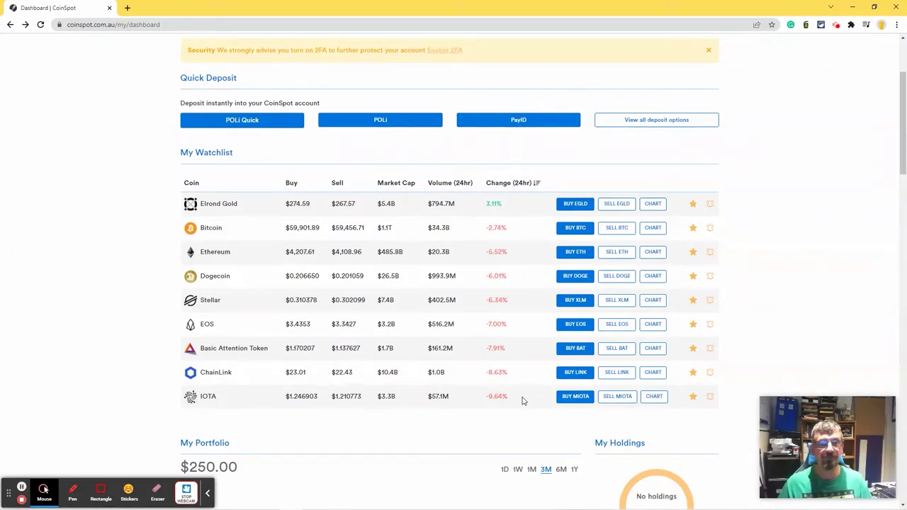
- Buy $50 AUD of Bitcoin (about 0.00082651 BTC, $0.50 fee) and confirm the purchase
left_click(575, 230)
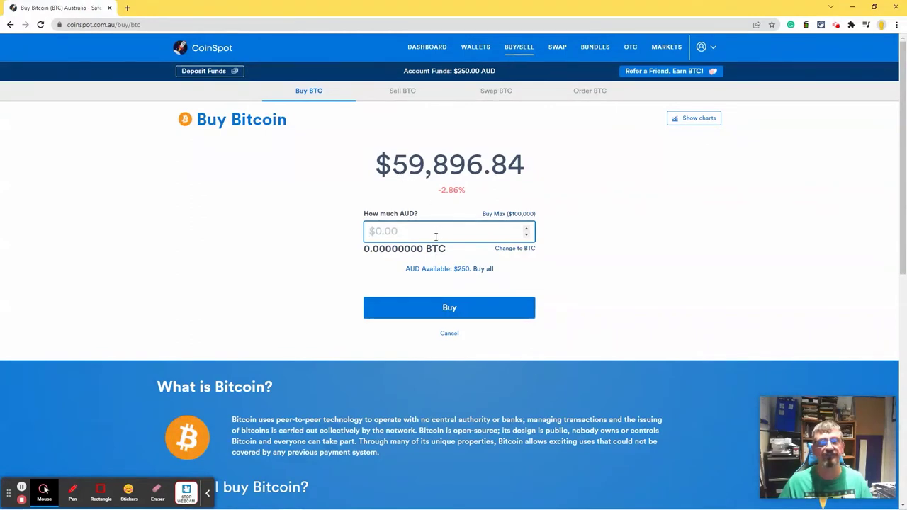
type("5")
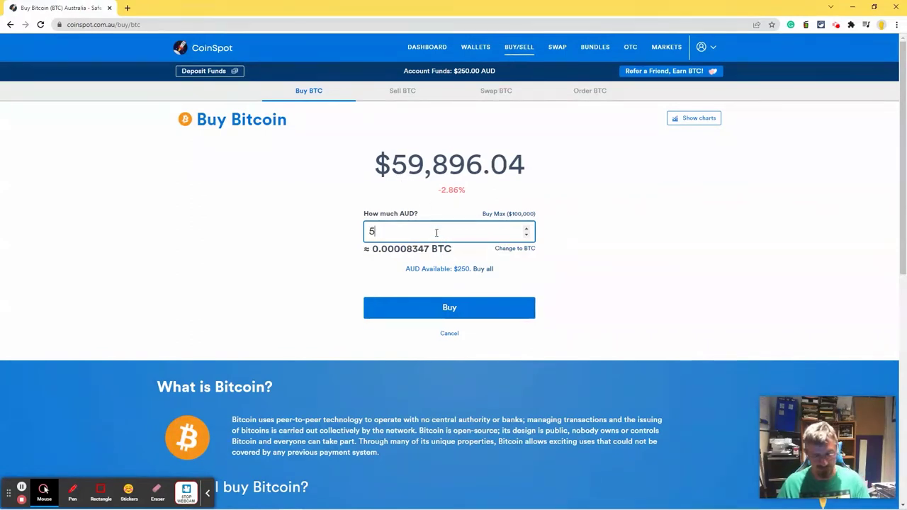
type("0")
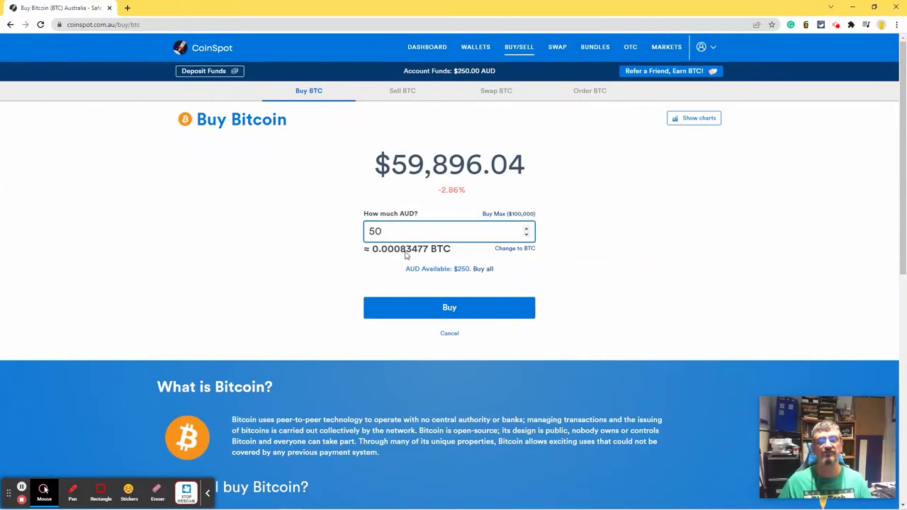
left_click(455, 316)
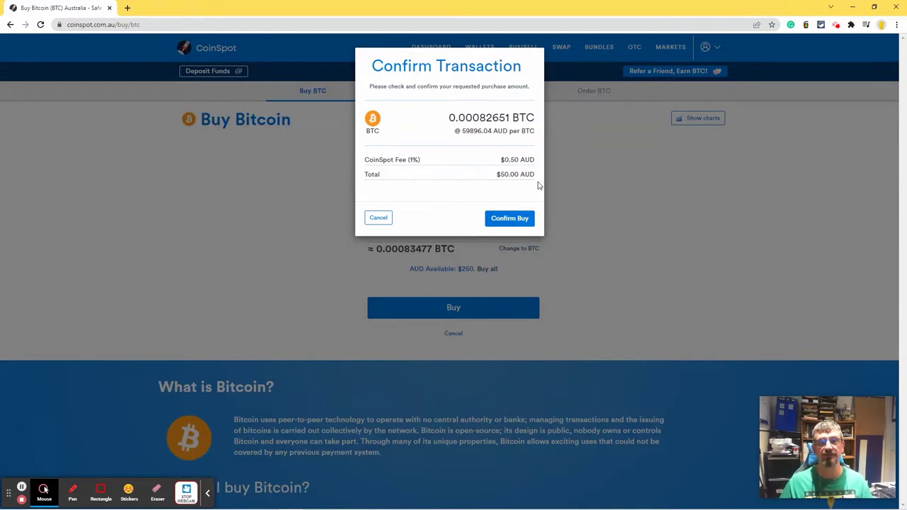
left_click(520, 221)
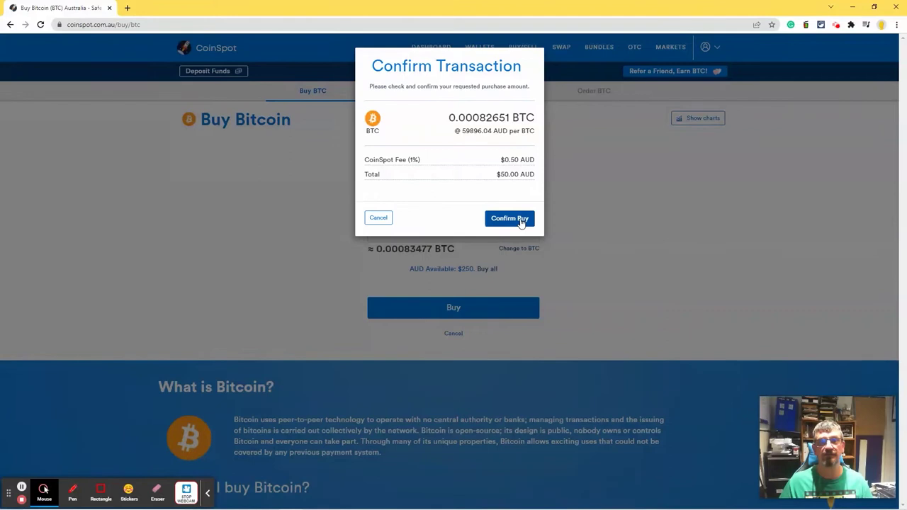
right_click(522, 222)
left_click(517, 220)
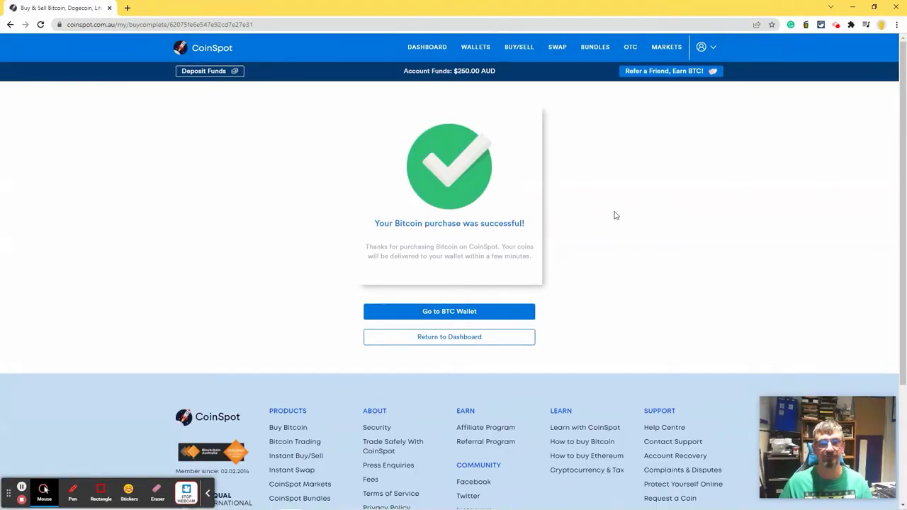
- Return to the dashboard and review $200 funds and the $249.48 portfolio with $49.48 Bitcoin
left_click(461, 339)
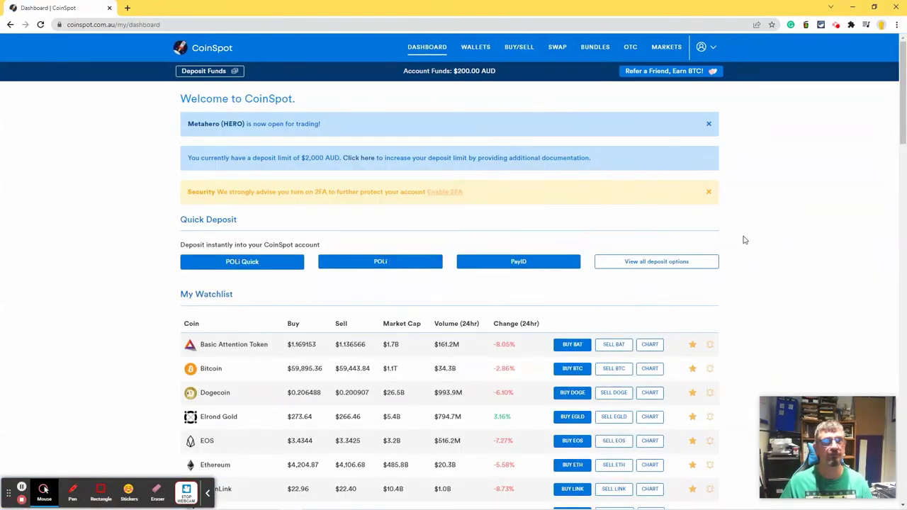
scroll(463, 226, "down", 2)
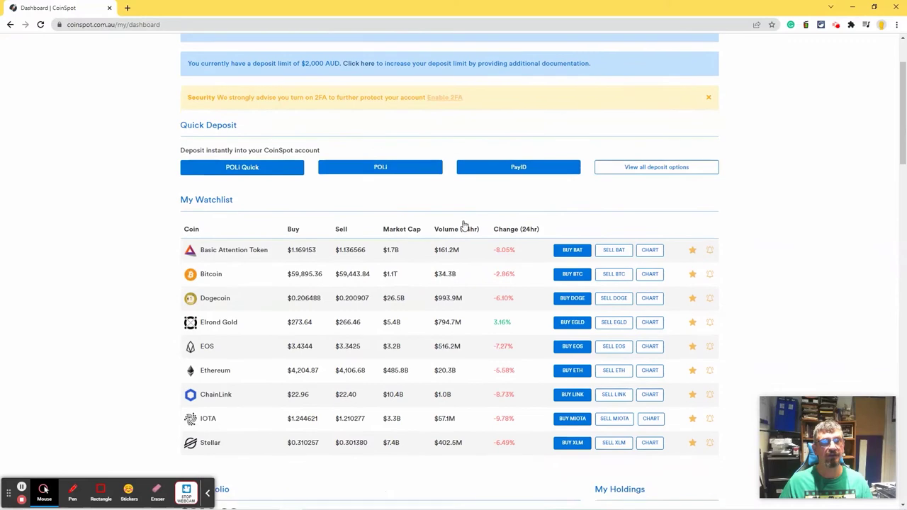
scroll(498, 291, "down", 2)
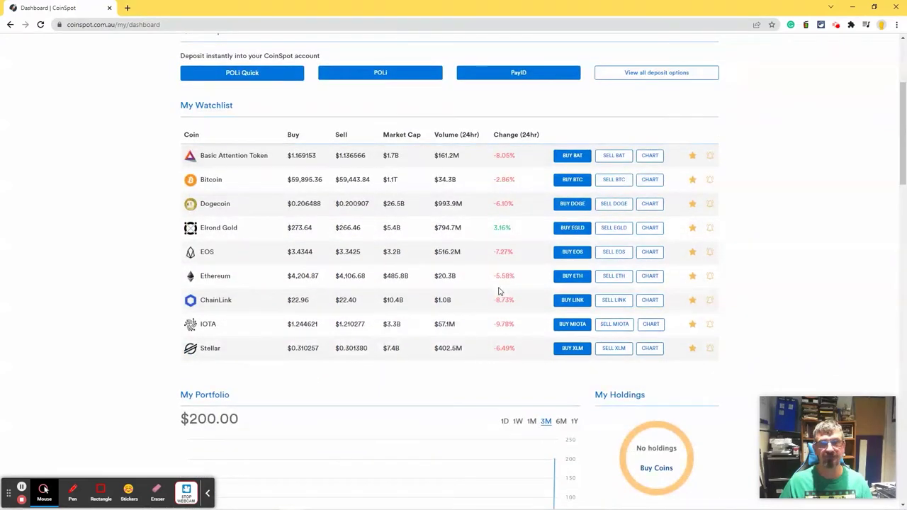
scroll(498, 290, "down", 5)
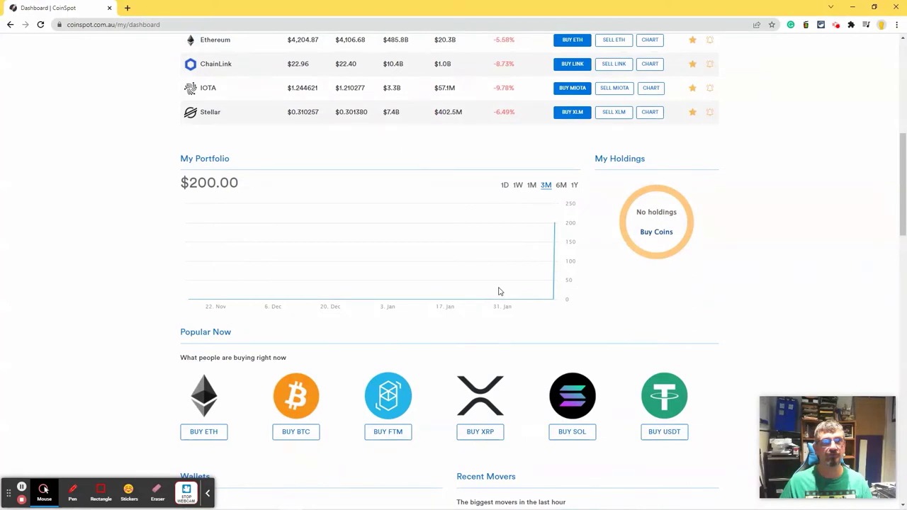
scroll(498, 291, "up", 9)
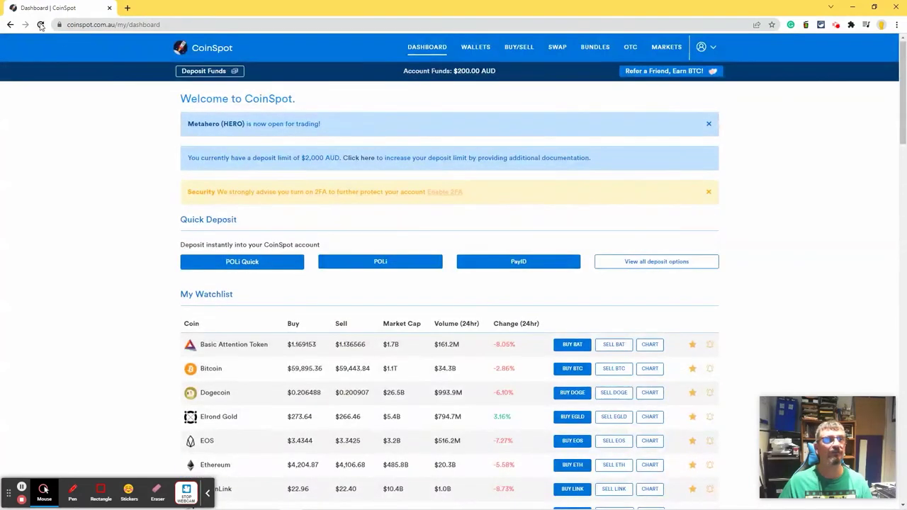
scroll(648, 183, "down", 1)
scroll(648, 183, "down", 5)
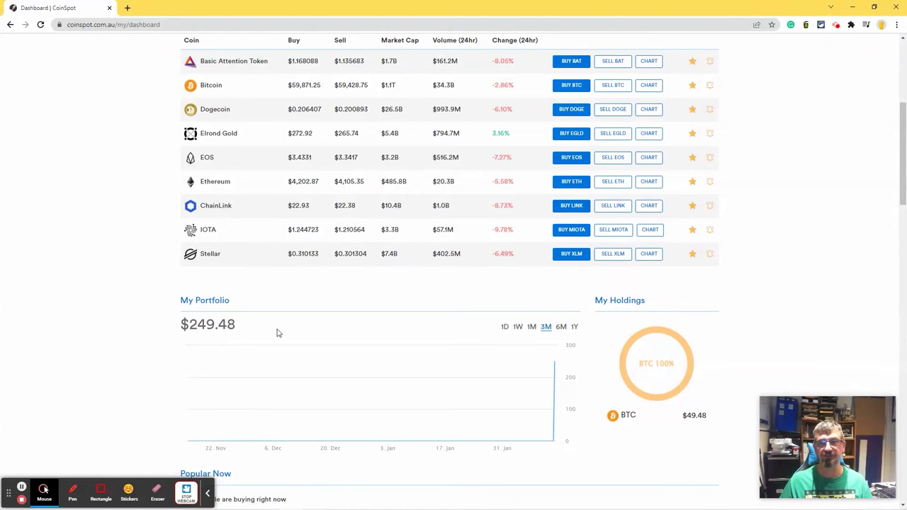
scroll(270, 332, "down", 1)
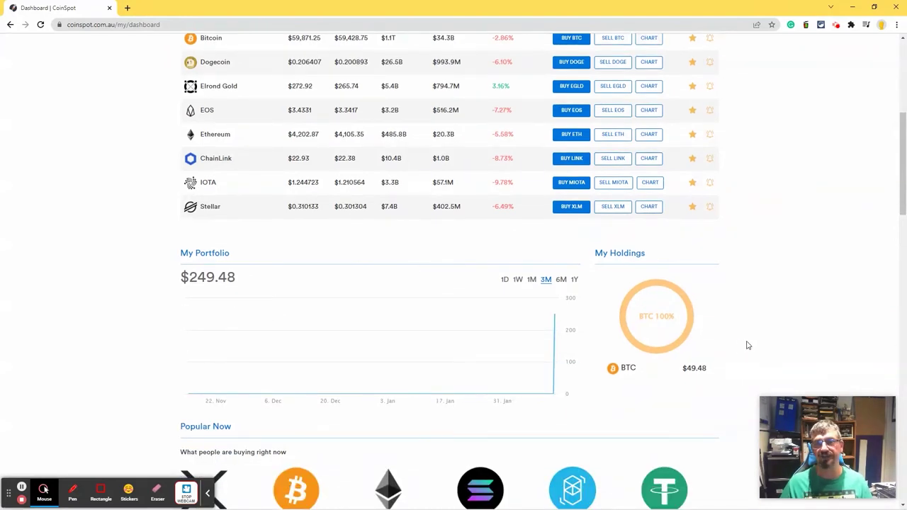
scroll(785, 328, "up", 5)
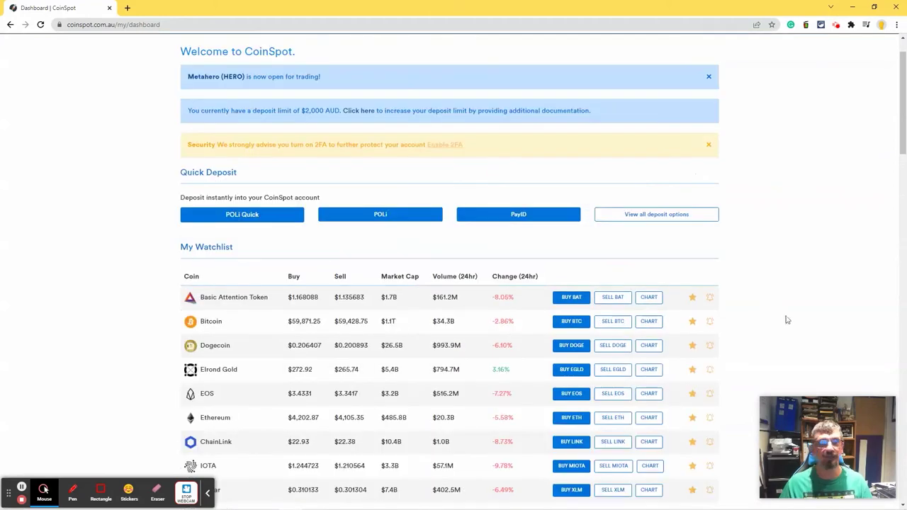
scroll(785, 318, "down", 1)
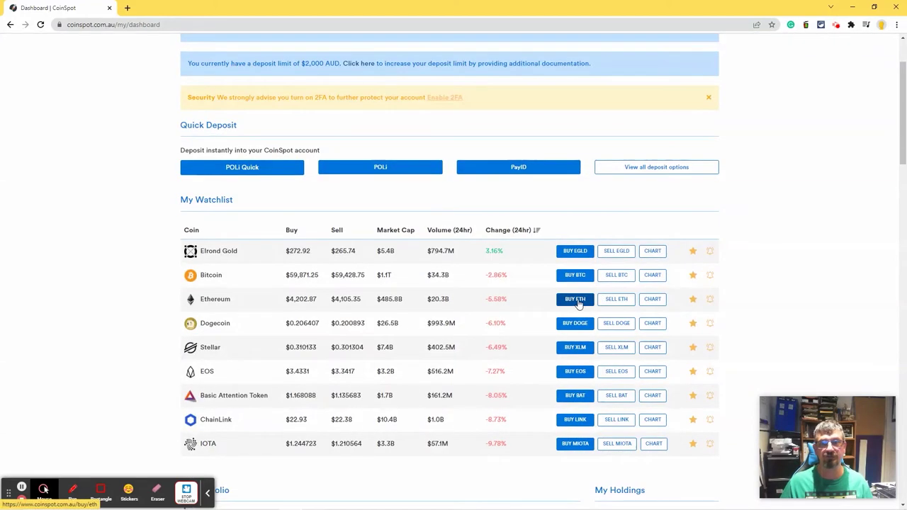
- Buy $50 AUD of Ethereum, about 0.01177096 ETH, bringing the portfolio to $249.02
left_click(577, 300)
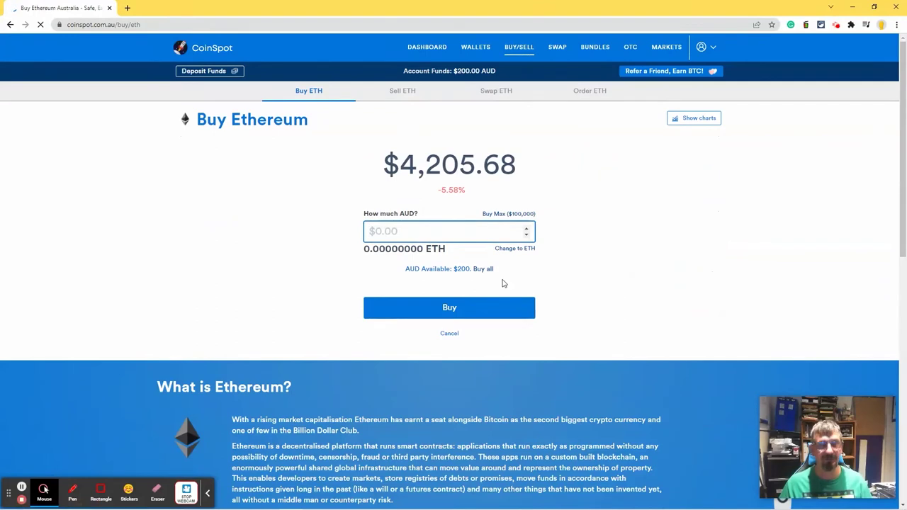
type("50")
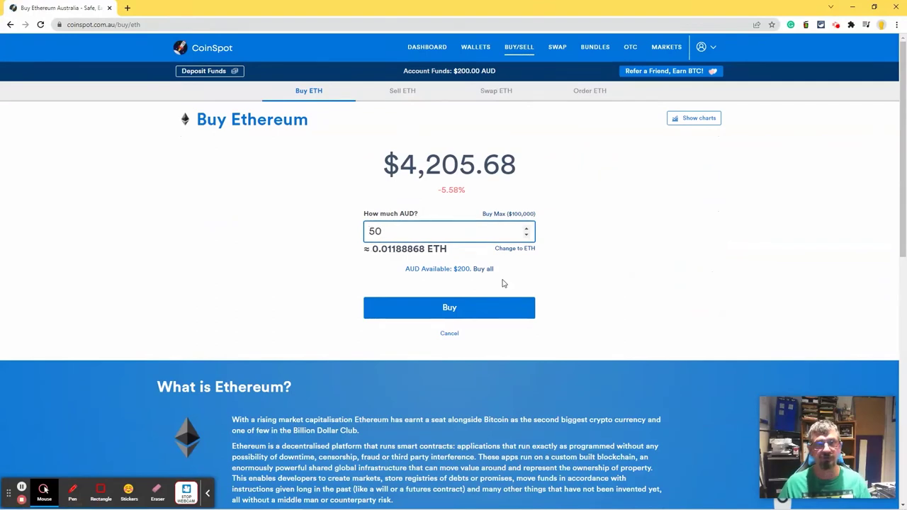
left_click(453, 308)
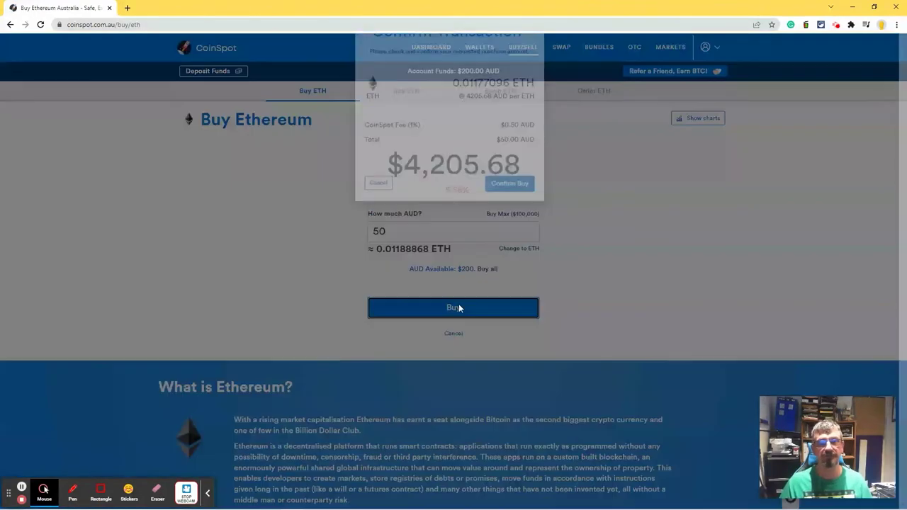
left_click(520, 219)
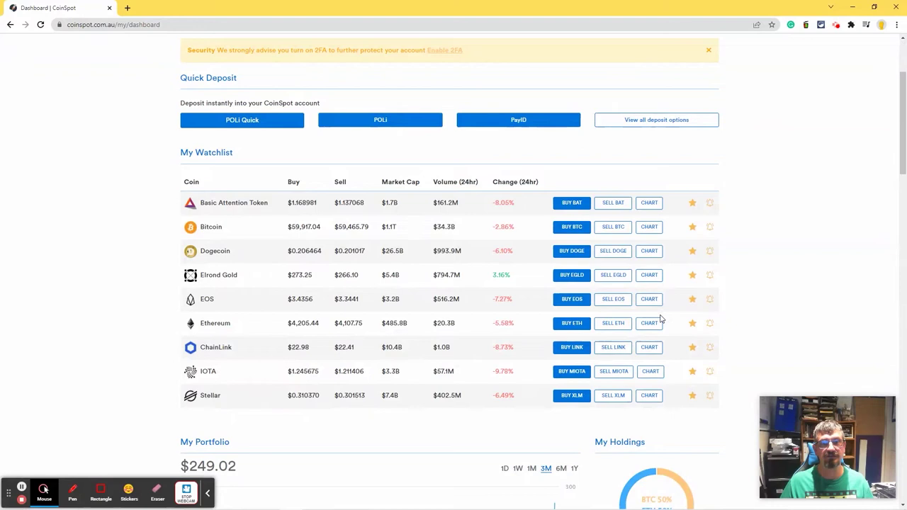
- Sort the watchlist by 24-hour change and buy $50 AUD of Dogecoin, about 239.77 DOGE
left_click(512, 183)
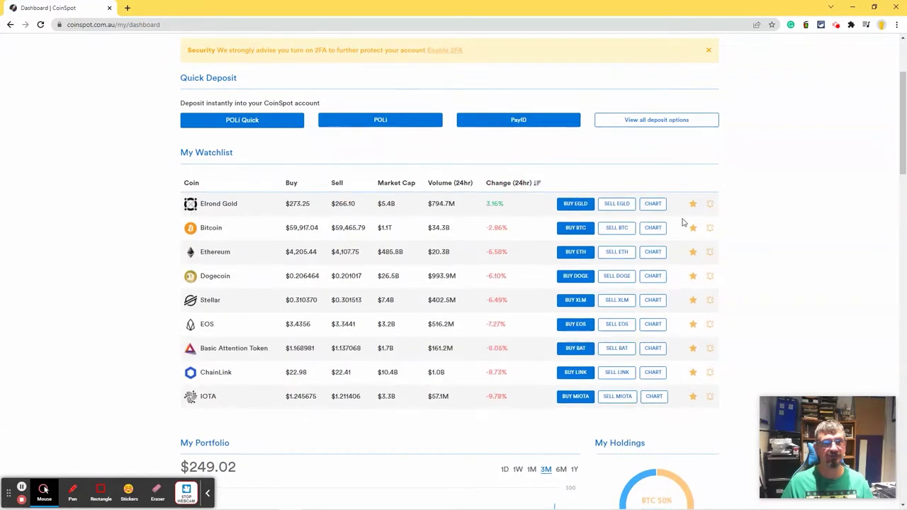
scroll(757, 225, "down", 2)
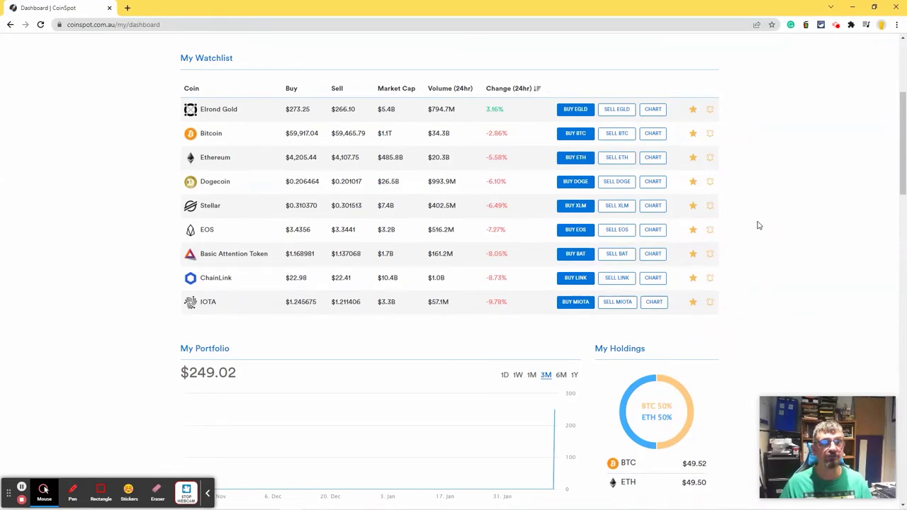
left_click(590, 183)
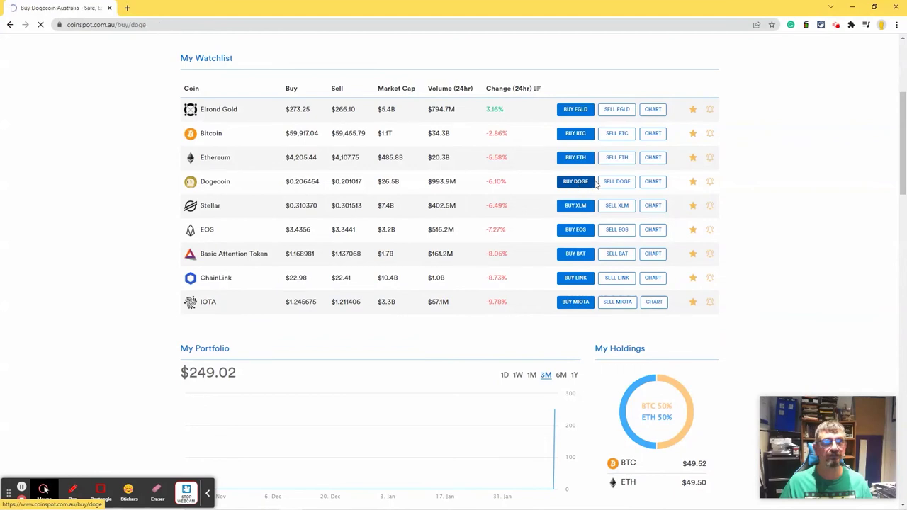
type("50")
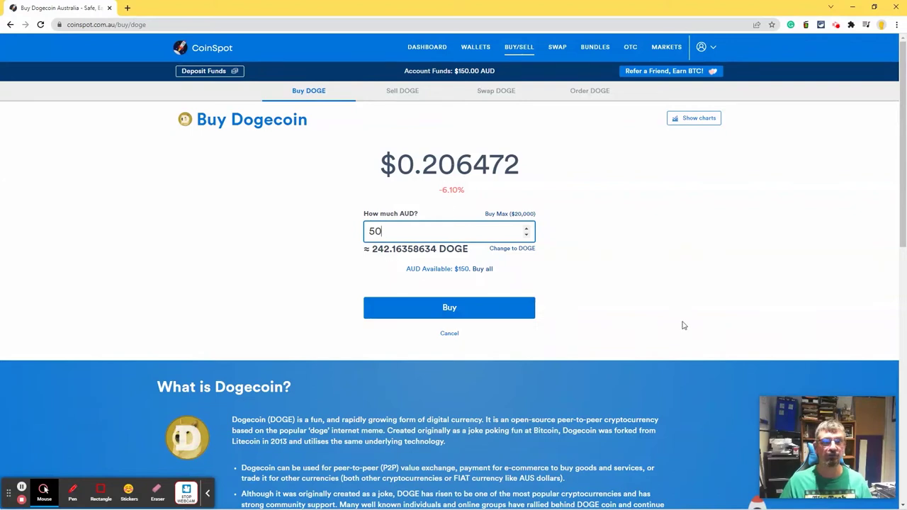
left_click(454, 312)
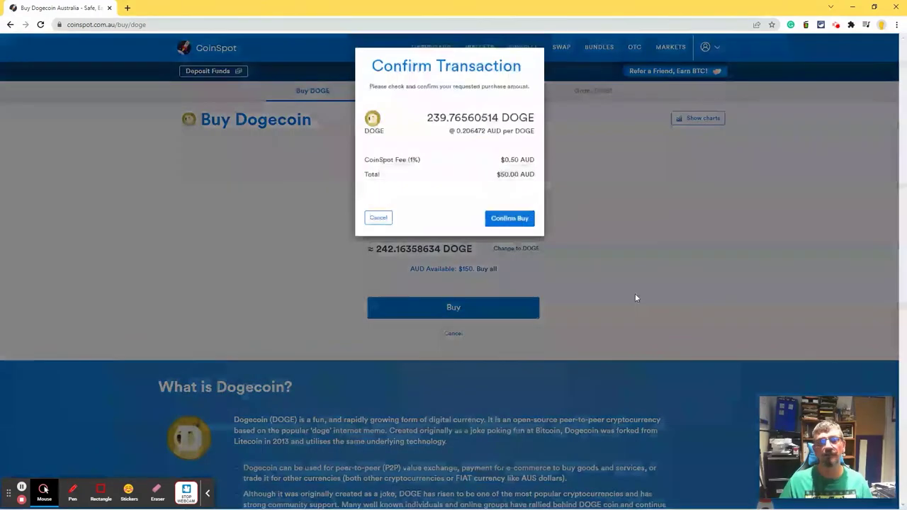
left_click(508, 217)
- Return to the dashboard and review the $248.53 portfolio split evenly across DOGE, BTC and ETH
left_click(472, 347)
scroll(638, 312, "down", 2)
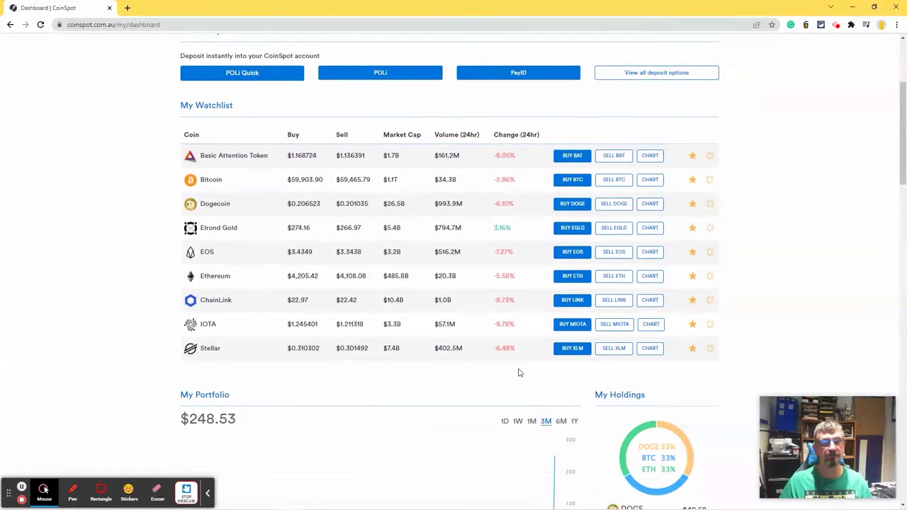
scroll(518, 373, "down", 1)
scroll(425, 365, "up", 2)
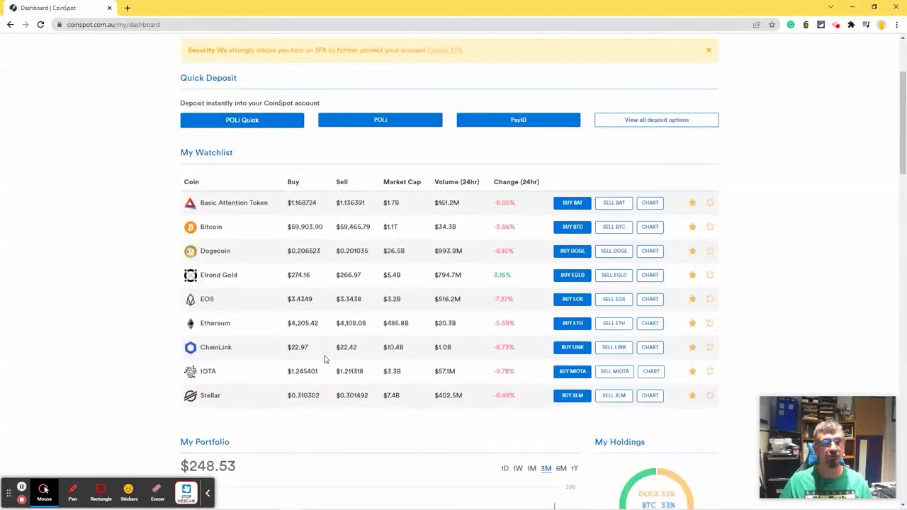
- Buy $50 AUD of ChainLink, about 2.1533161 LINK
left_click(571, 348)
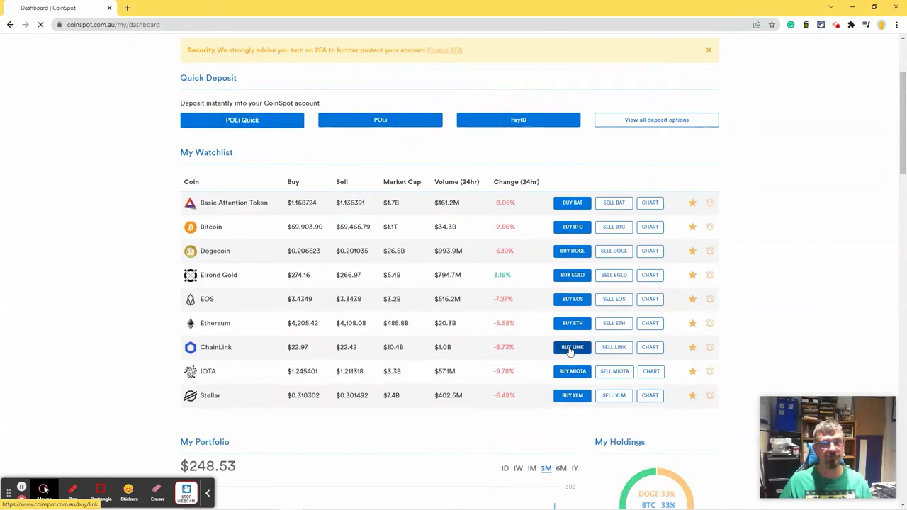
scroll(673, 342, "down", 1)
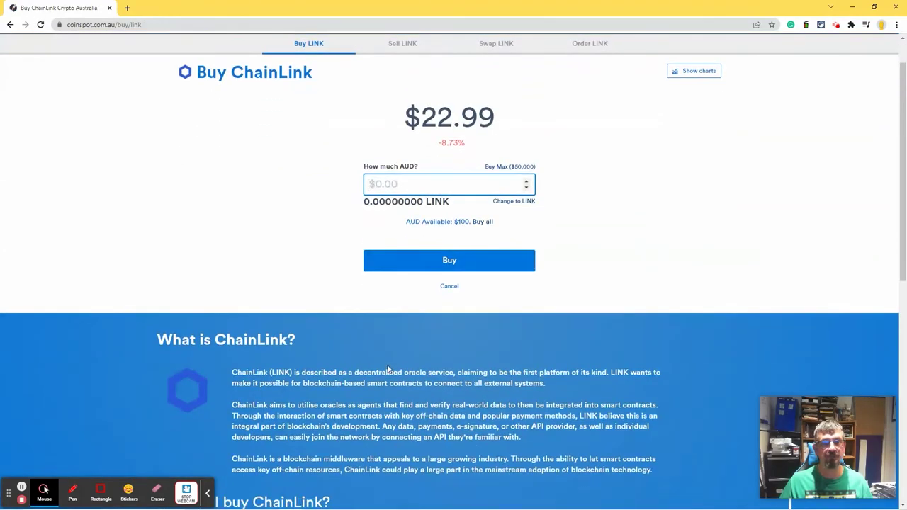
left_click(410, 184)
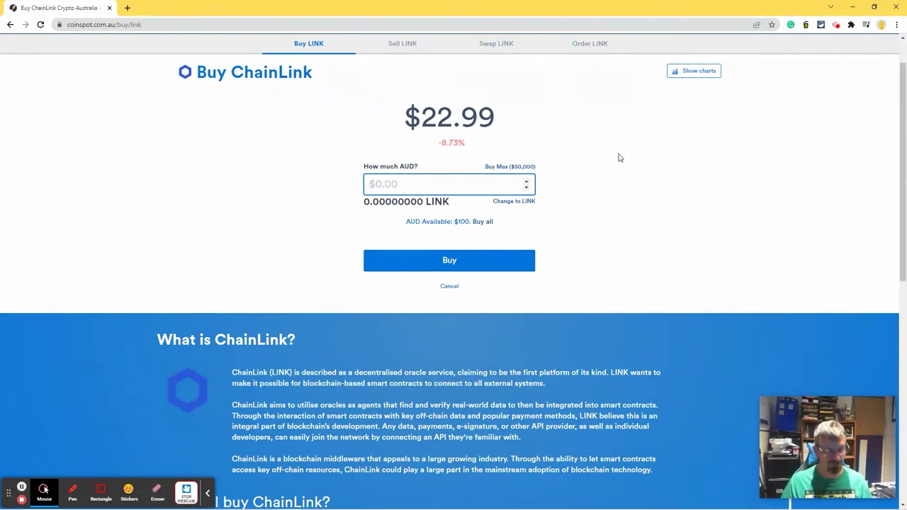
type("50")
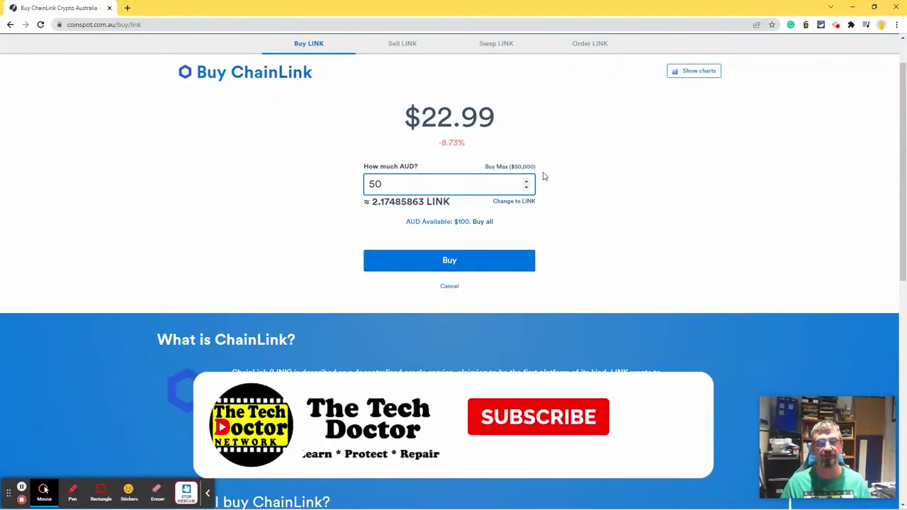
left_click(487, 269)
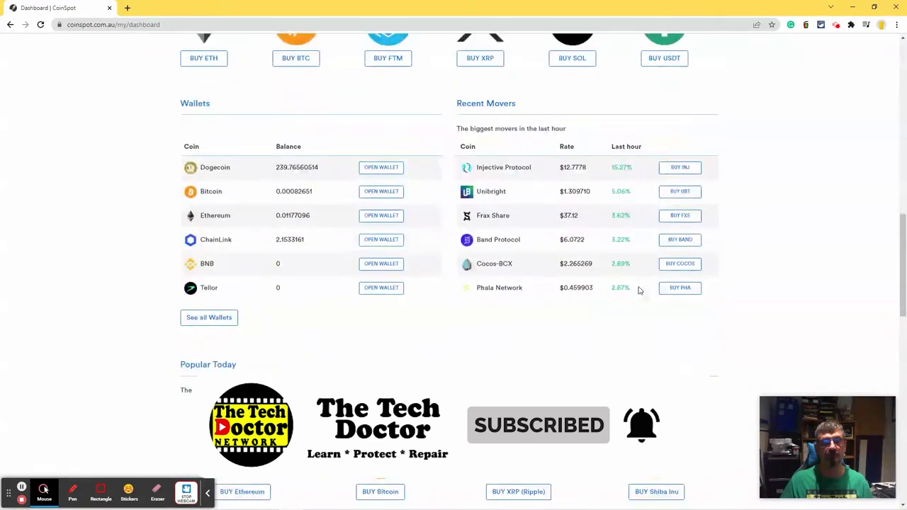
- Back on the dashboard, review the $247.71 portfolio split 25% each across BTC, DOGE, ETH and LINK
scroll(640, 287, "up", 10)
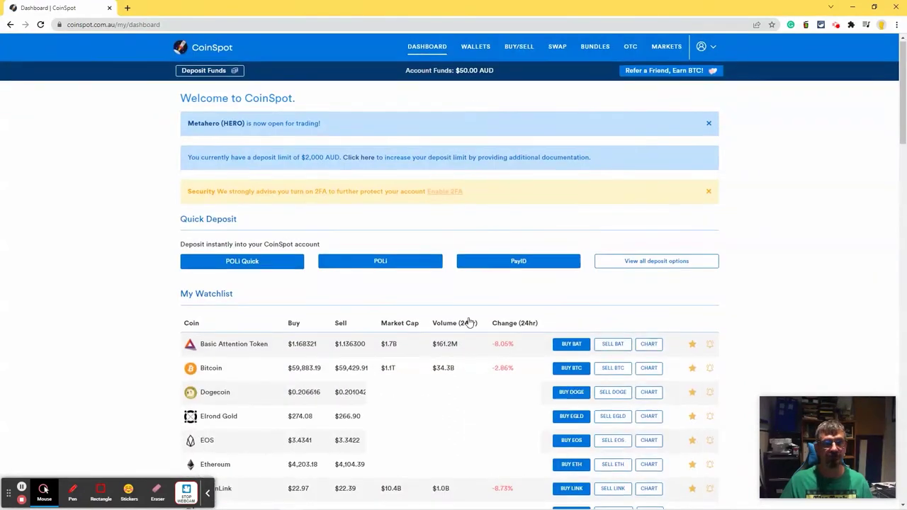
scroll(470, 324, "down", 3)
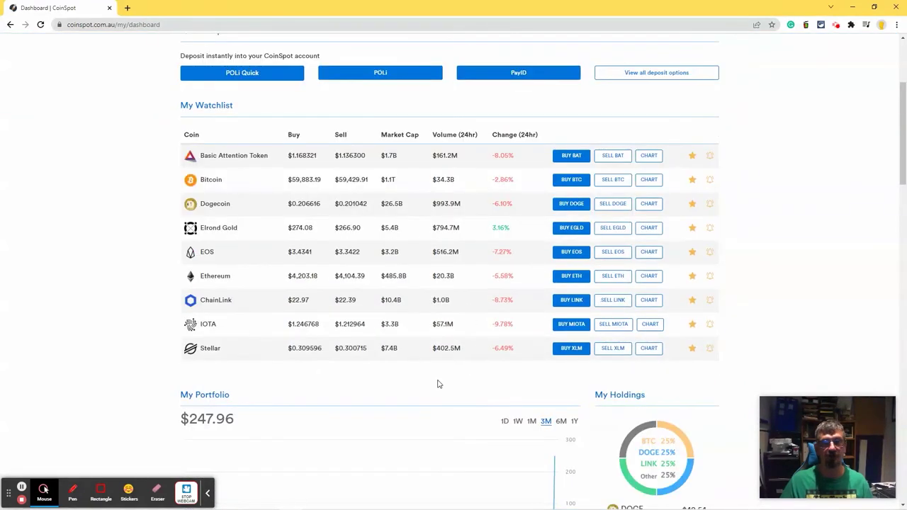
scroll(437, 383, "down", 3)
scroll(437, 384, "up", 3)
left_click(40, 24)
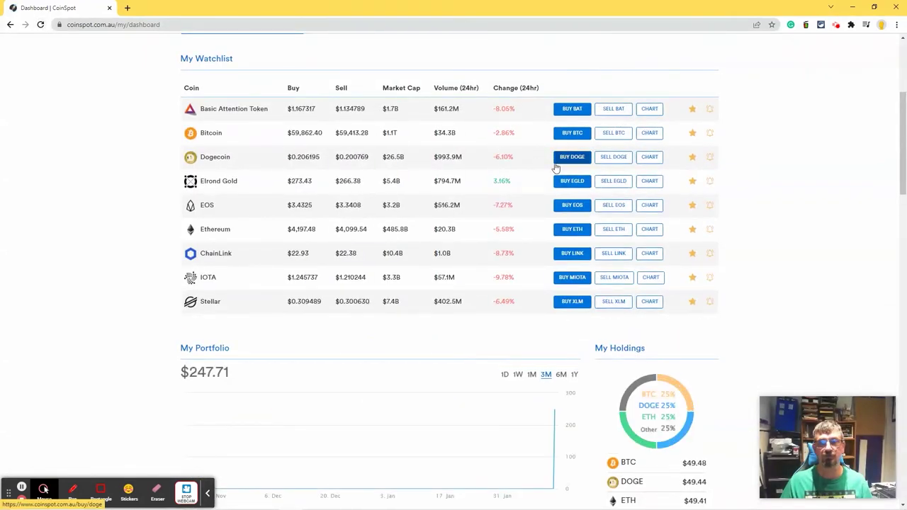
scroll(557, 166, "down", 1)
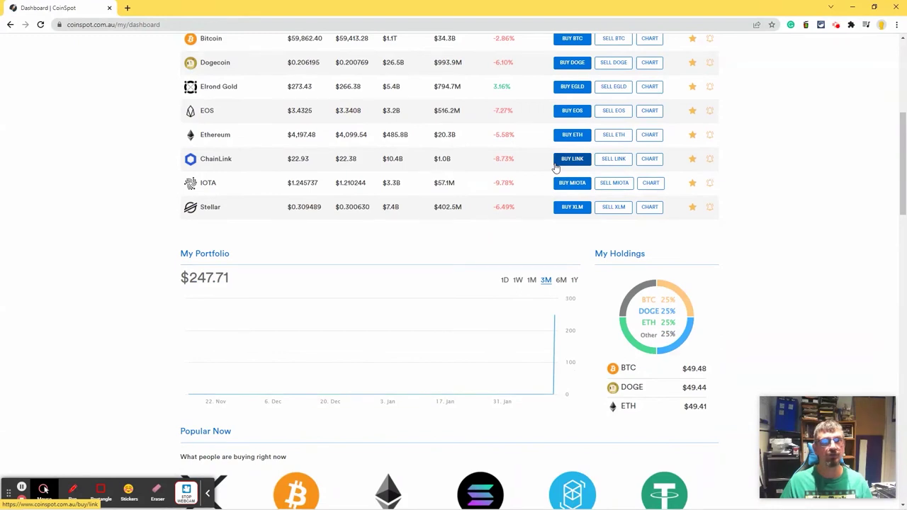
scroll(602, 199, "down", 4)
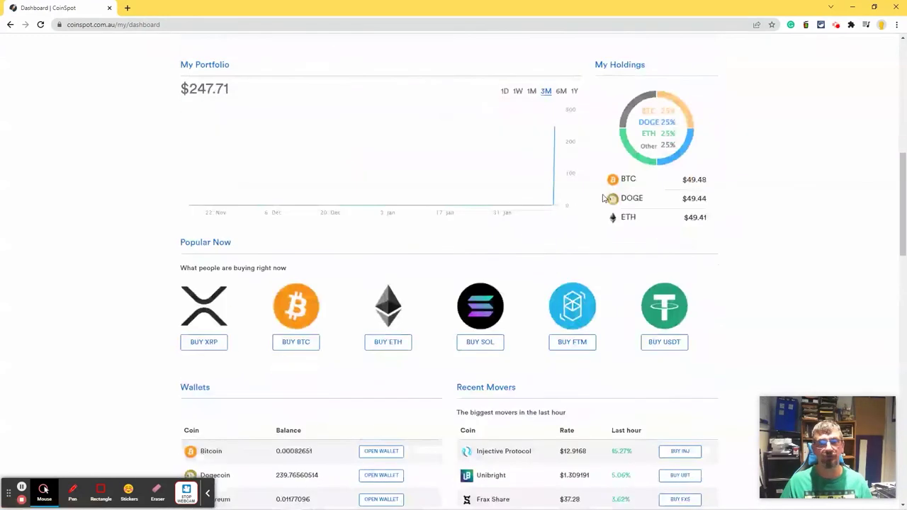
scroll(602, 199, "down", 1)
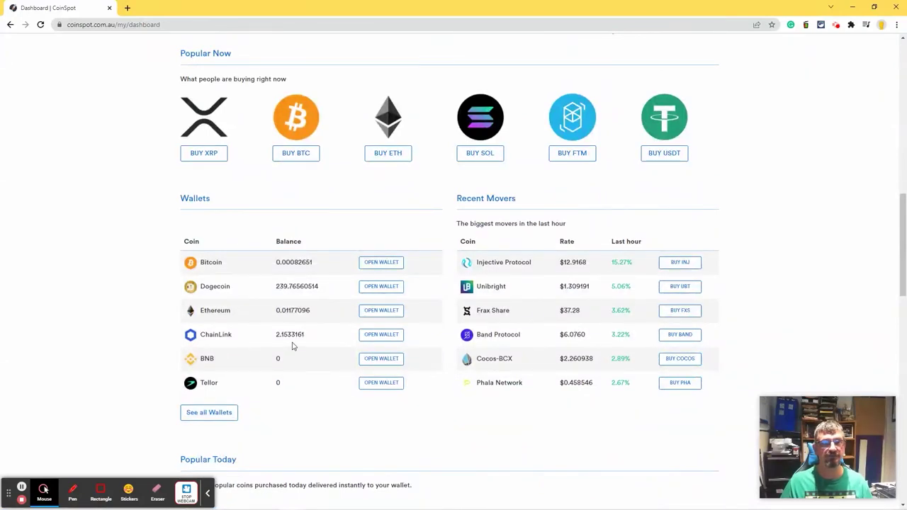
scroll(312, 292, "up", 5)
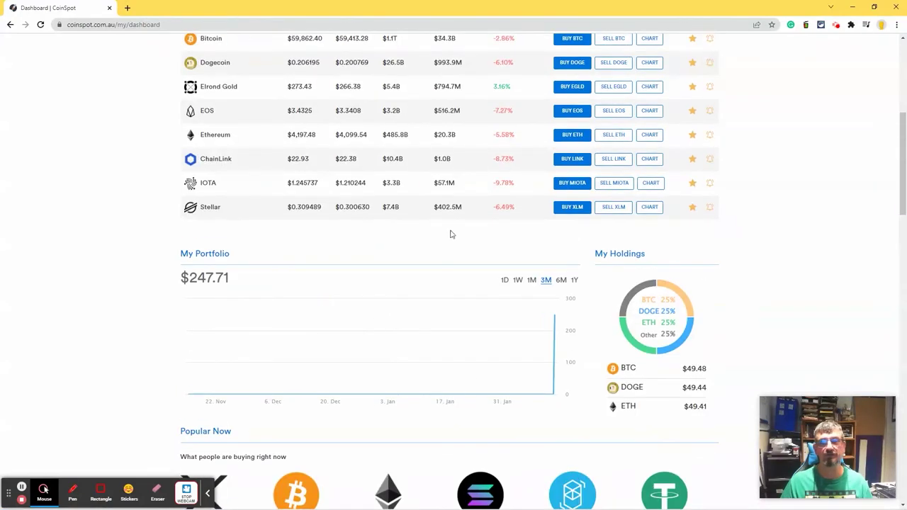
- Buy $50 AUD of IOTA, about 40.13 MIOTA, leaving $0.00 AUD in account funds
left_click(579, 183)
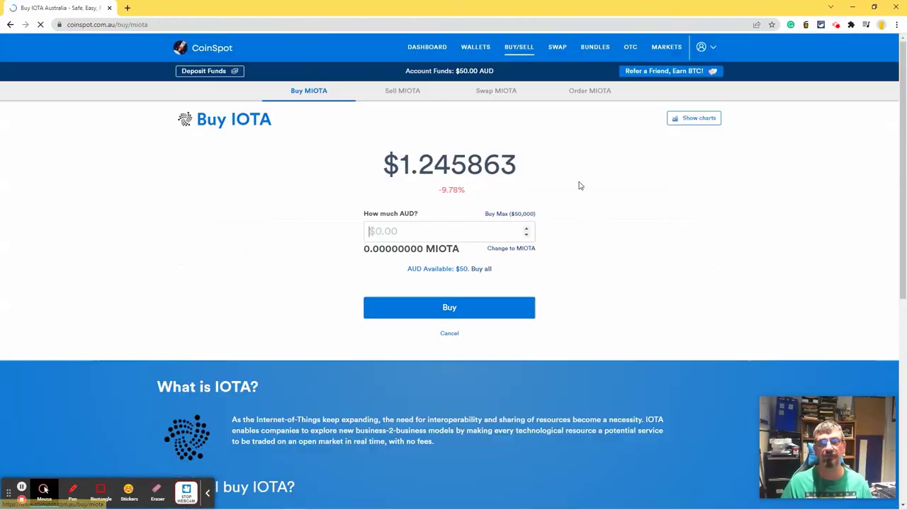
left_click(447, 230)
type("50")
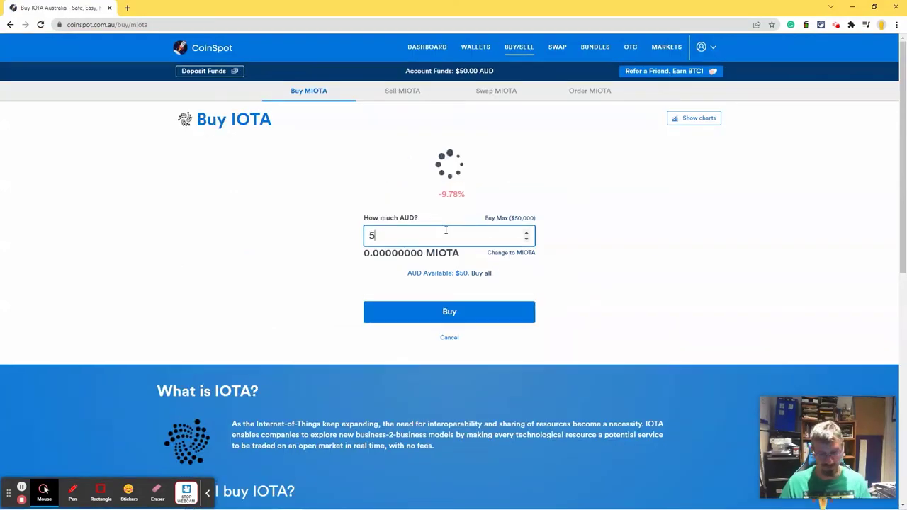
left_click(452, 311)
left_click(515, 219)
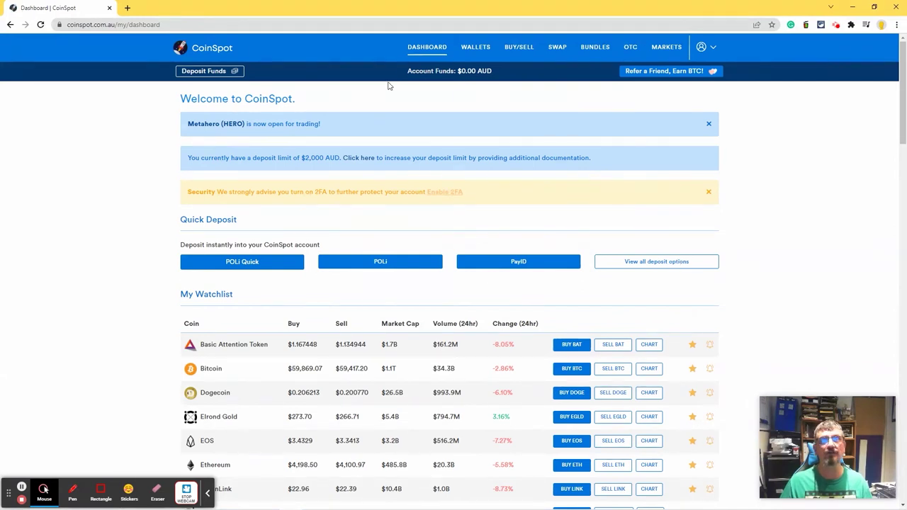
left_click_drag(407, 71, 494, 71)
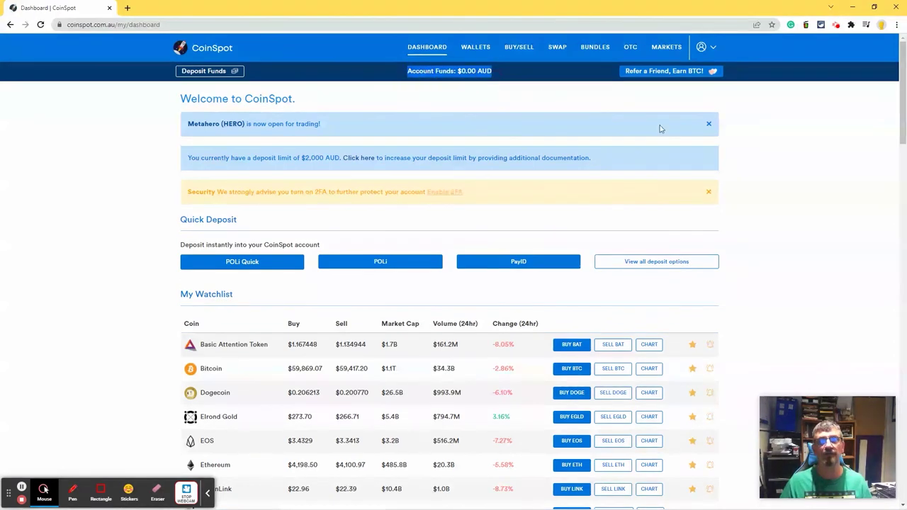
scroll(779, 167, "down", 4)
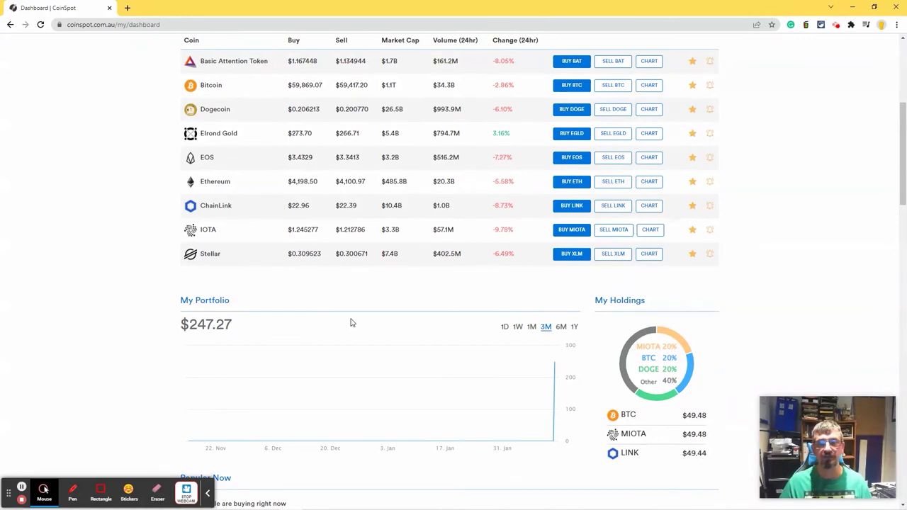
scroll(350, 322, "up", 3)
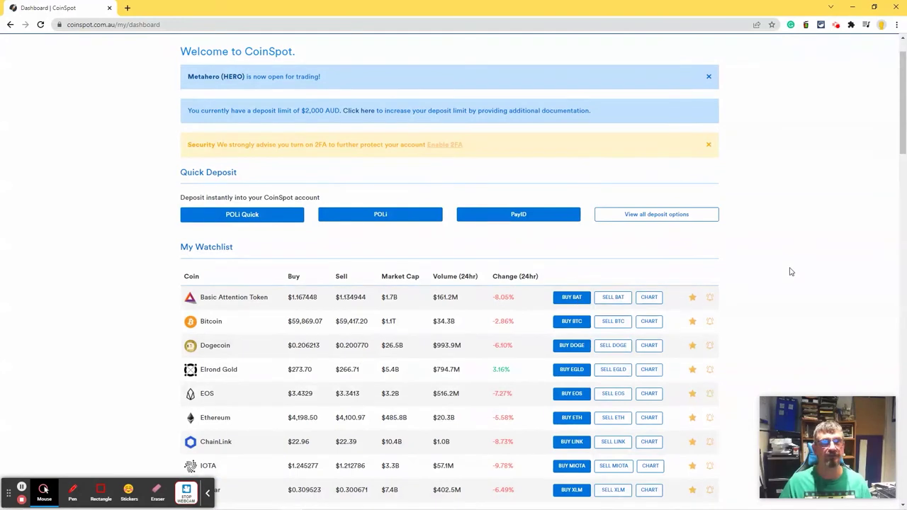
scroll(791, 271, "up", 1)
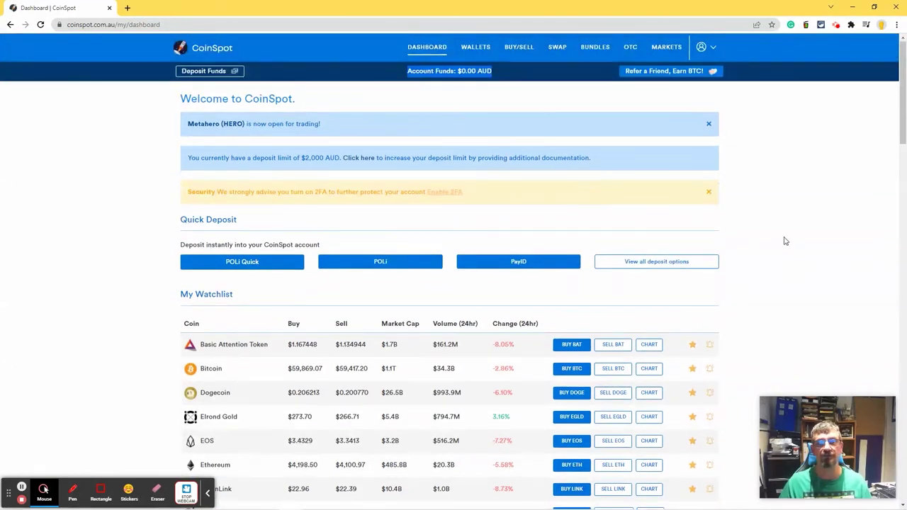
left_click(786, 235)
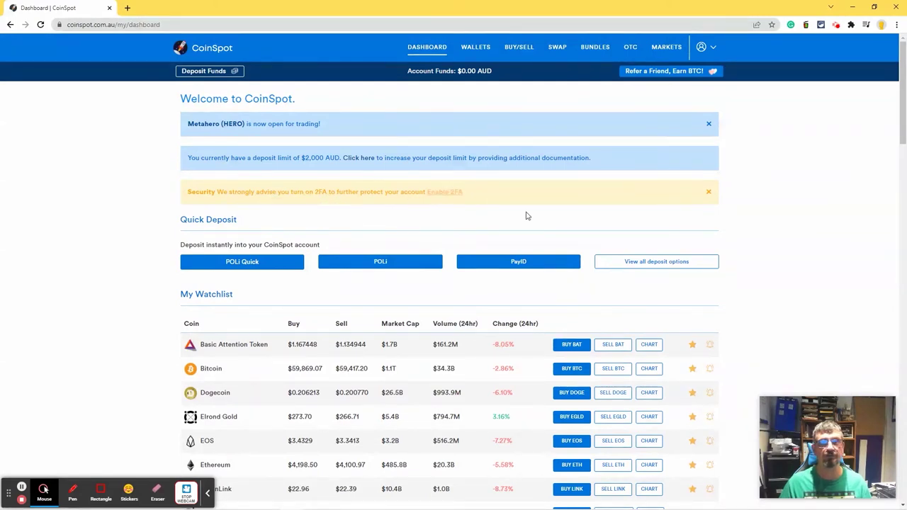
- Enable two-factor authentication with an authenticator app by scanning the QR code and submitting the token
left_click(454, 192)
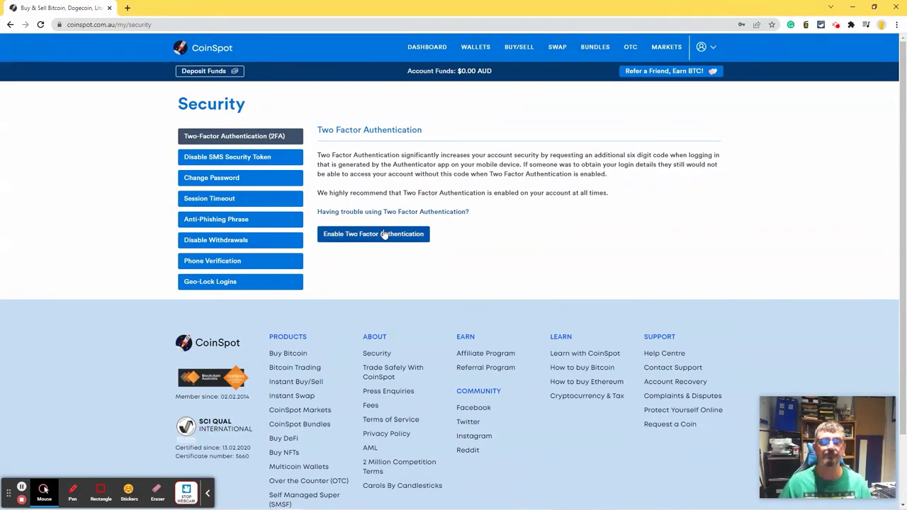
left_click(383, 235)
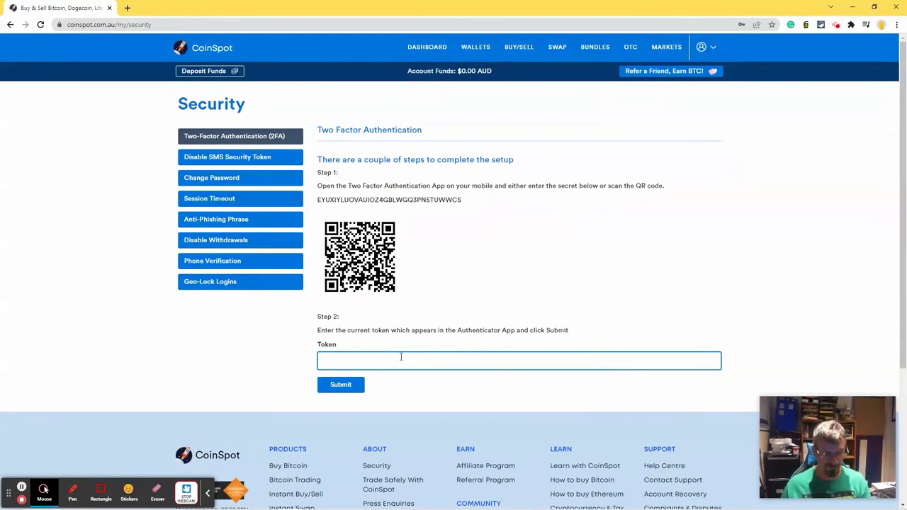
left_click(341, 386)
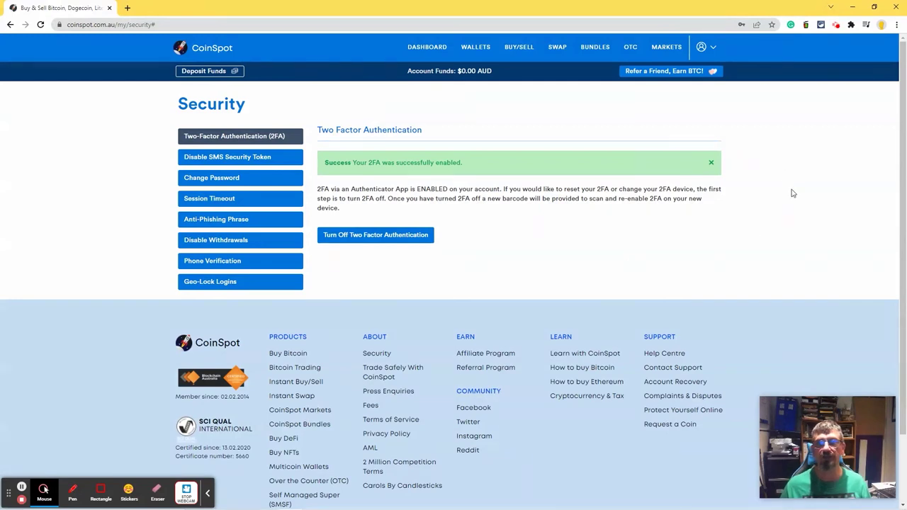
- Open the Refer a Friend page with the shareable referral link and code for $20 free BTC
left_click(665, 74)
scroll(803, 142, "down", 2)
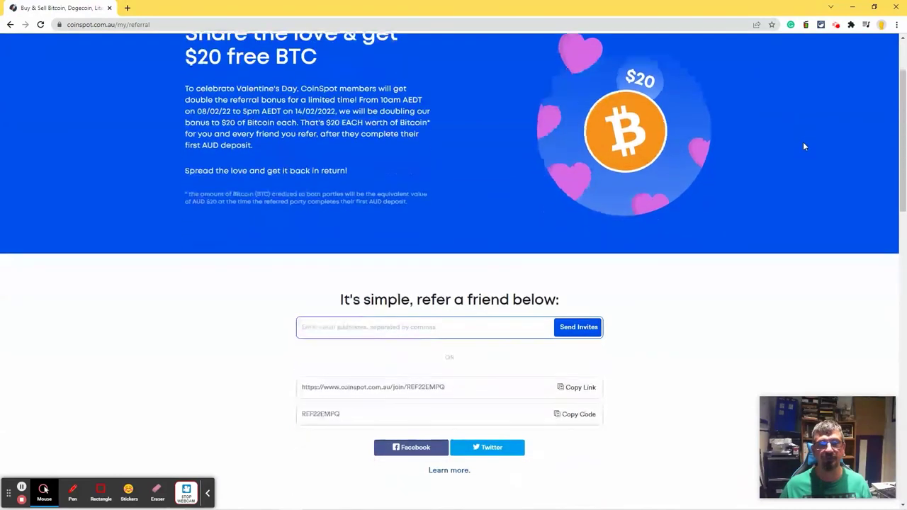